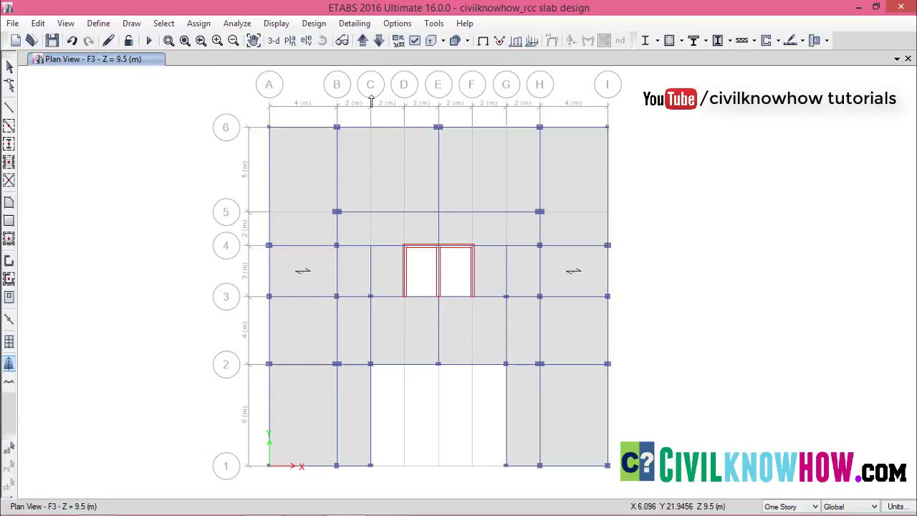
- Hide the grid system in the F3 plan view
{"action": "left_click", "coordinate": [66, 23]}
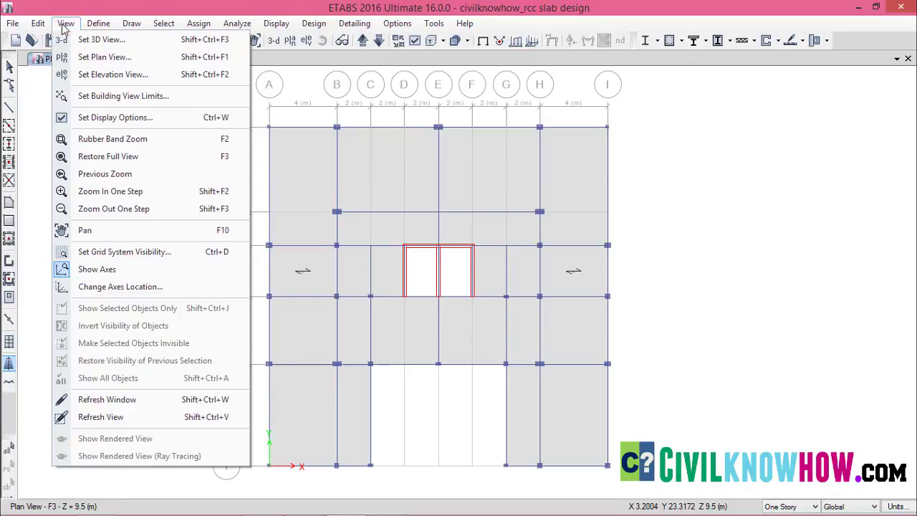
{"action": "left_click", "coordinate": [115, 251]}
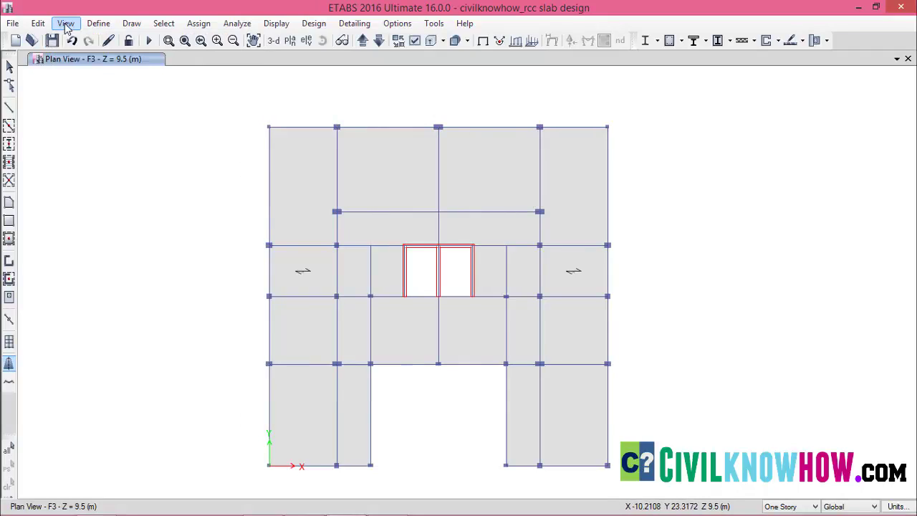
- Add layer A design strips with automatic width on story F3 along the Grid 1 X-direction grid lines, including middle strips
{"action": "left_click", "coordinate": [40, 24]}
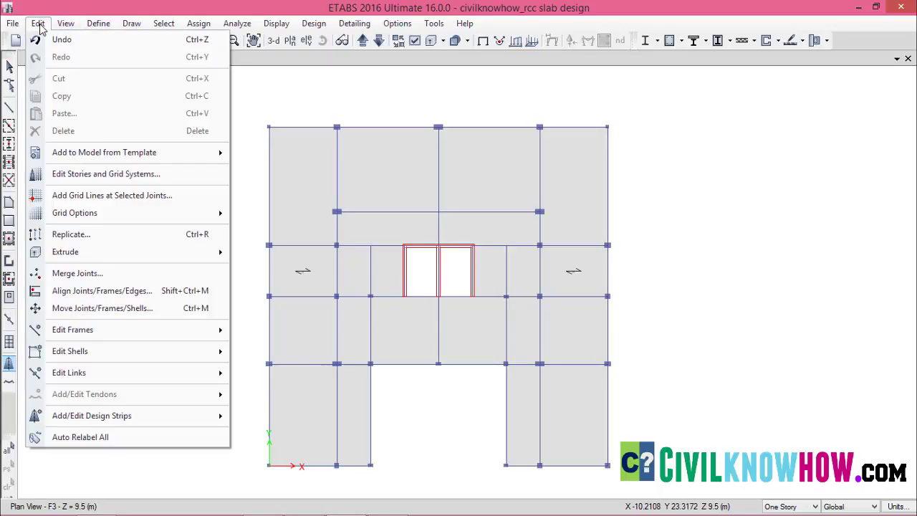
{"action": "mouse_move", "coordinate": [108, 418]}
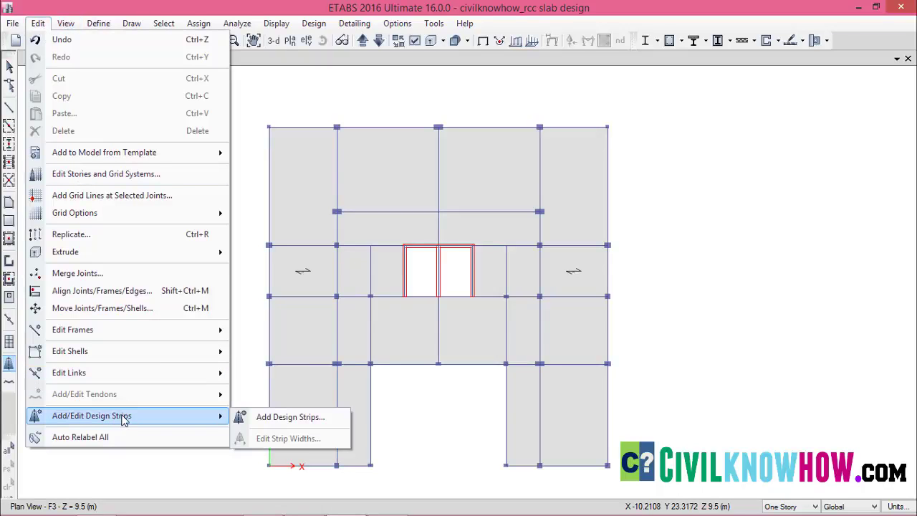
{"action": "left_click", "coordinate": [286, 417]}
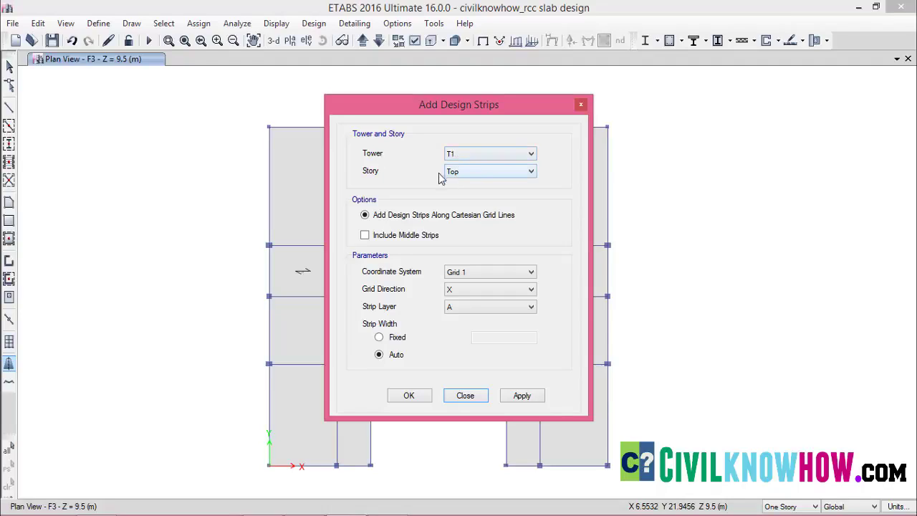
{"action": "left_click", "coordinate": [511, 174]}
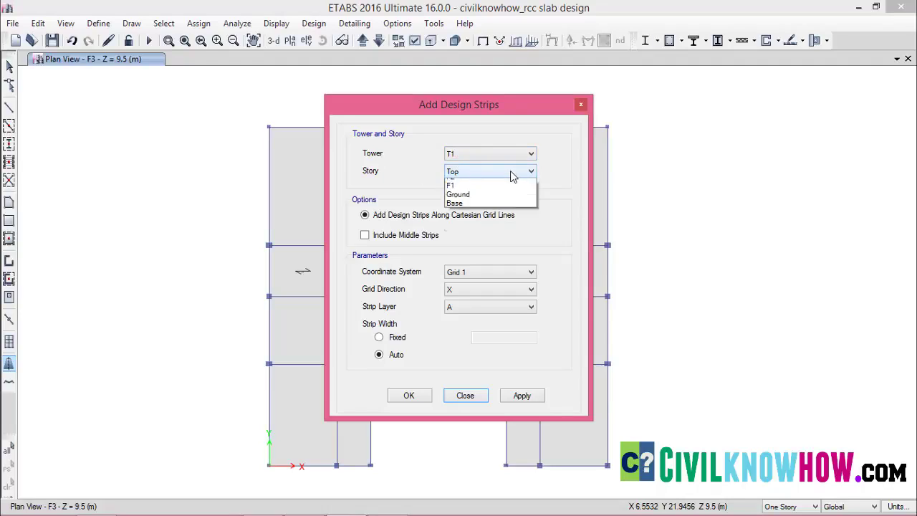
{"action": "left_click", "coordinate": [462, 202]}
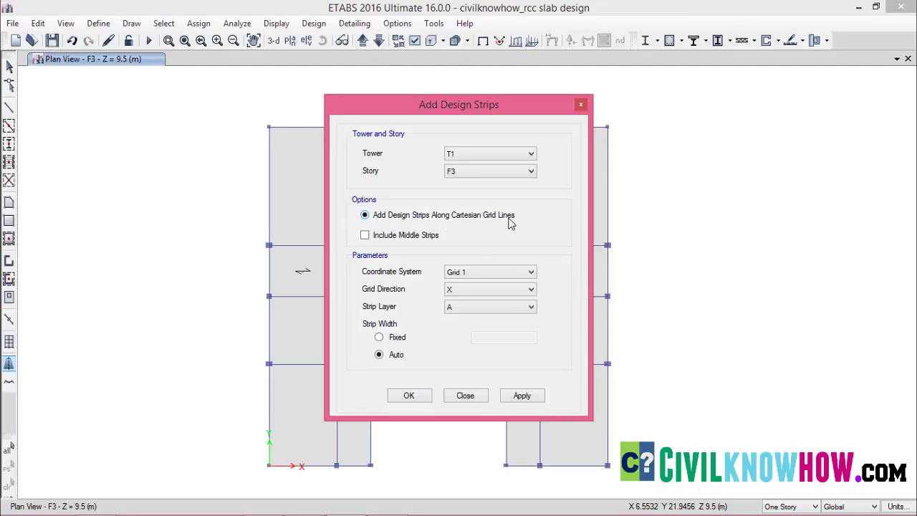
{"action": "left_click", "coordinate": [365, 237]}
{"action": "left_click", "coordinate": [480, 276]}
{"action": "left_click", "coordinate": [477, 279]}
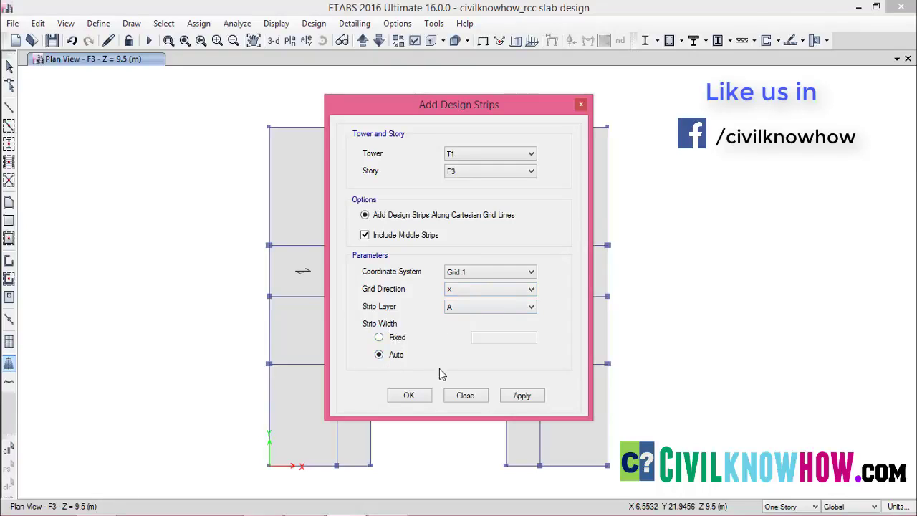
{"action": "left_click", "coordinate": [521, 397]}
{"action": "left_click", "coordinate": [409, 396]}
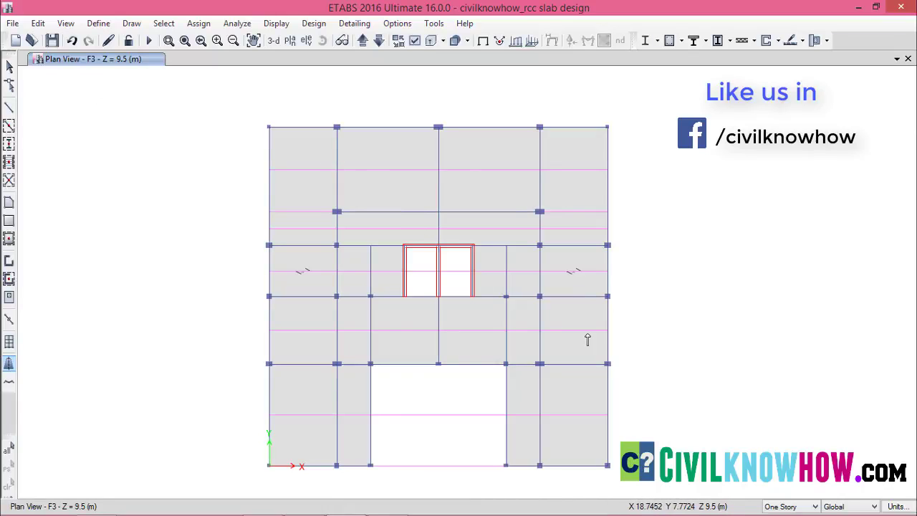
- Add layer B design strips with automatic width on story F3 along the Y-direction grid lines, including middle strips
{"action": "left_click", "coordinate": [38, 23]}
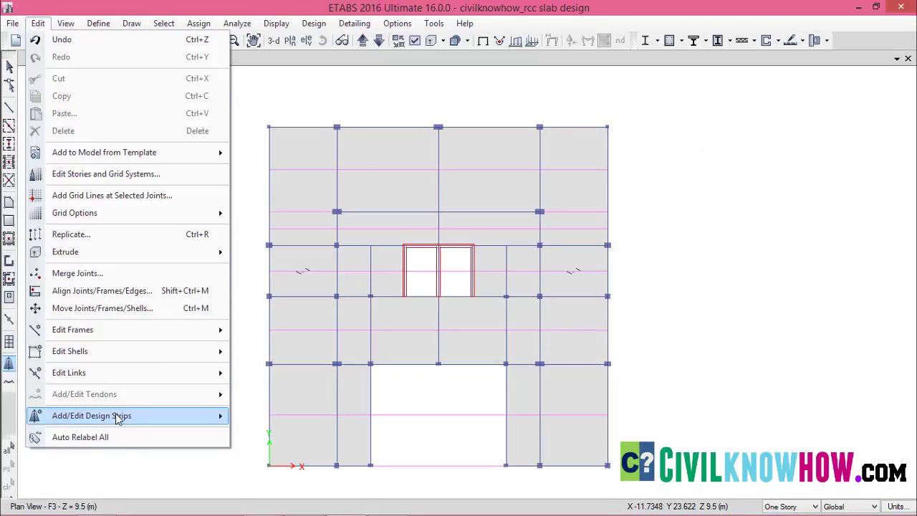
{"action": "mouse_move", "coordinate": [118, 417]}
{"action": "left_click", "coordinate": [286, 419]}
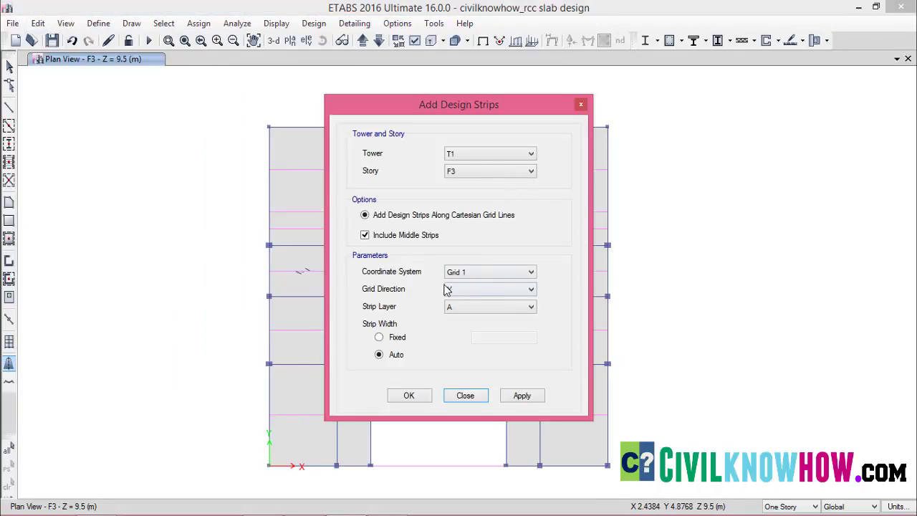
{"action": "left_click", "coordinate": [530, 293]}
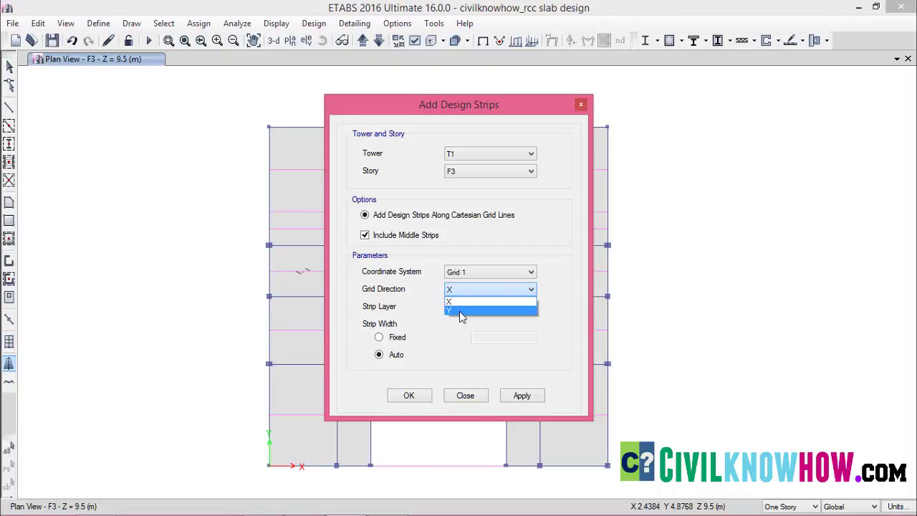
{"action": "left_click", "coordinate": [459, 311]}
{"action": "left_click", "coordinate": [512, 308]}
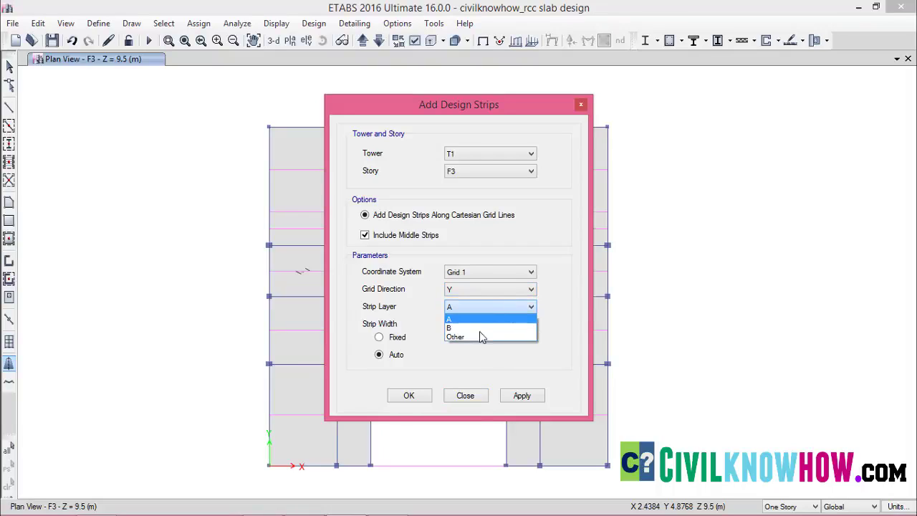
{"action": "left_click", "coordinate": [458, 327]}
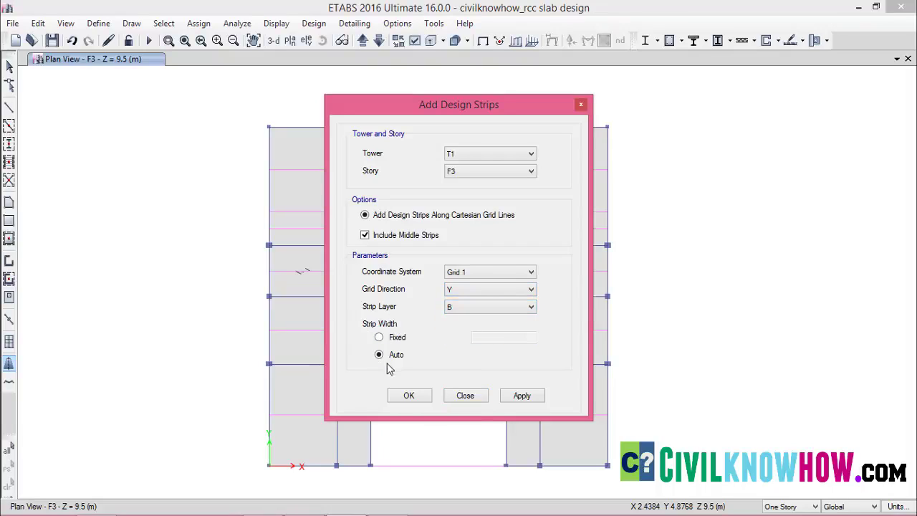
{"action": "left_click", "coordinate": [410, 396]}
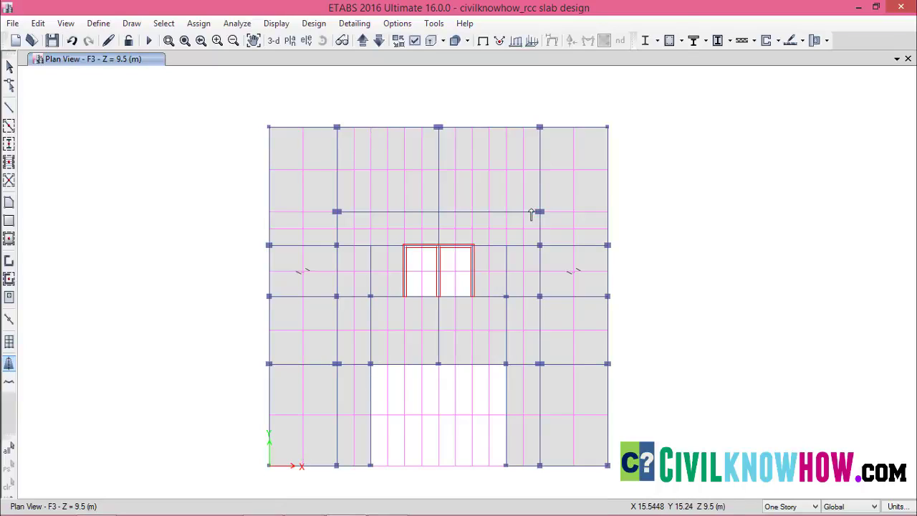
- Display the widths of the design strips in the F3 plan view
{"action": "left_click", "coordinate": [414, 41]}
{"action": "left_click", "coordinate": [435, 51]}
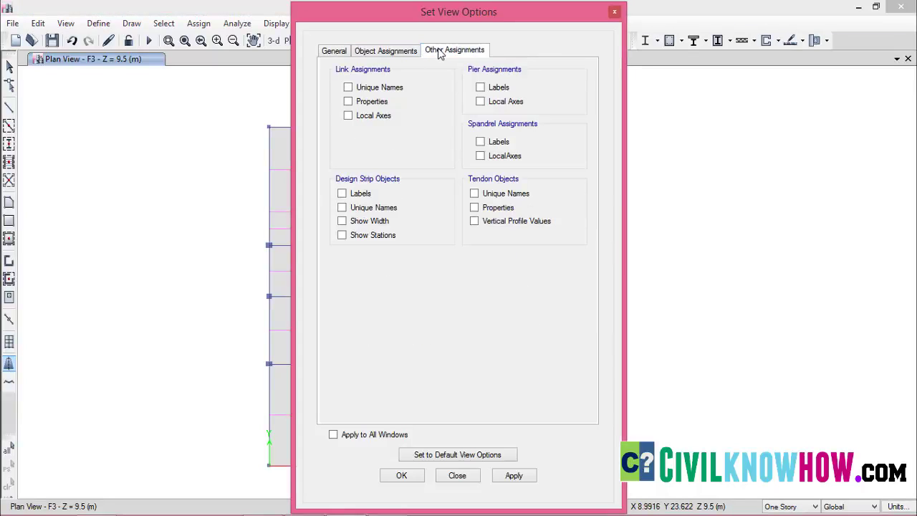
{"action": "left_click", "coordinate": [343, 221]}
{"action": "left_click", "coordinate": [514, 475]}
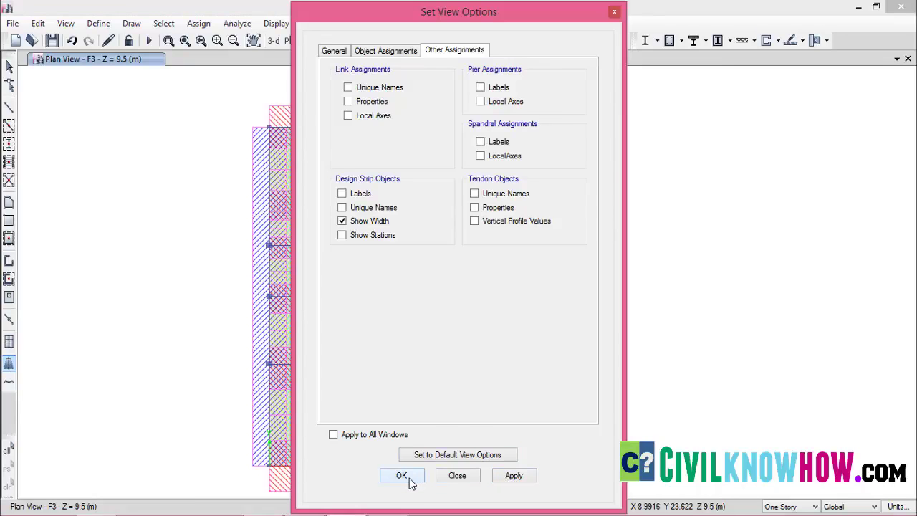
{"action": "left_click", "coordinate": [406, 477]}
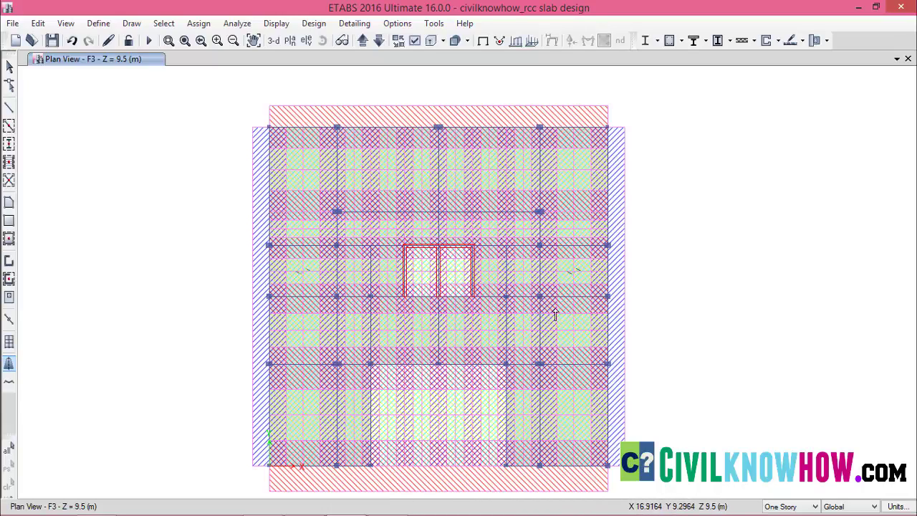
- Turn off the display of design strip widths in the plan view
{"action": "left_click", "coordinate": [414, 41]}
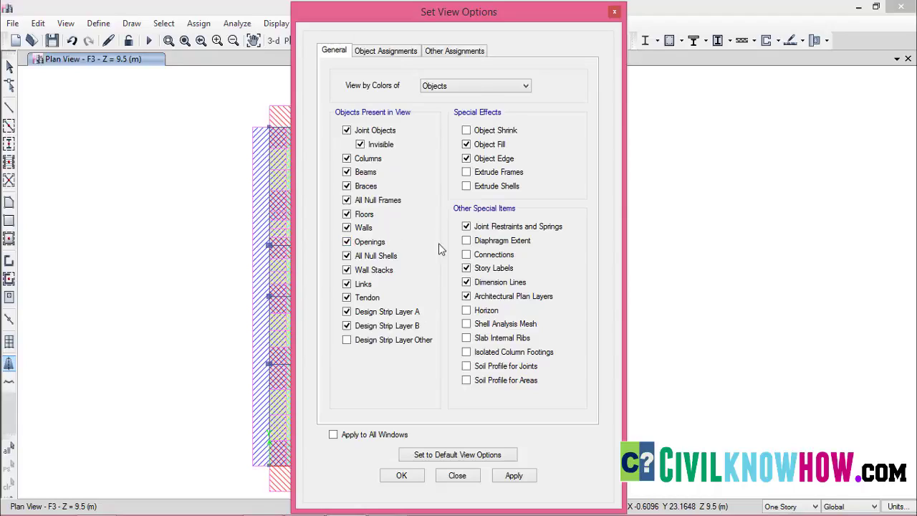
{"action": "left_click", "coordinate": [456, 52]}
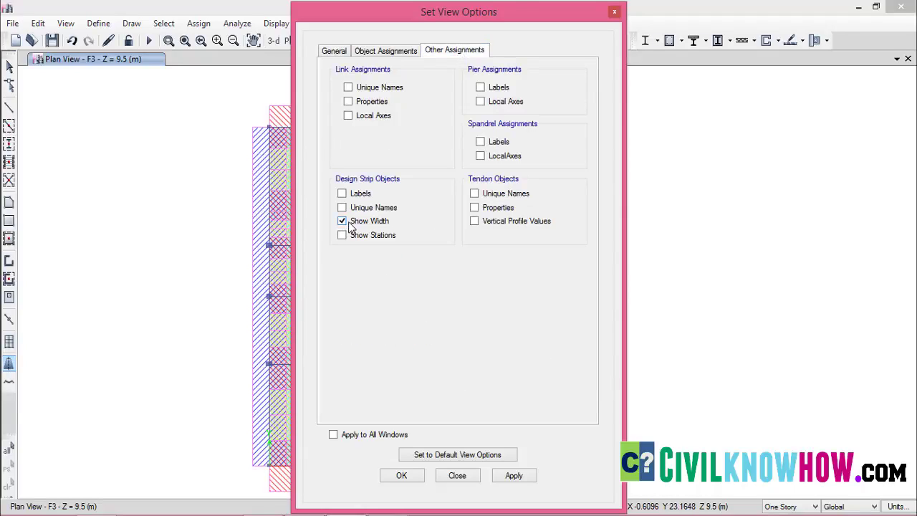
{"action": "left_click", "coordinate": [402, 475]}
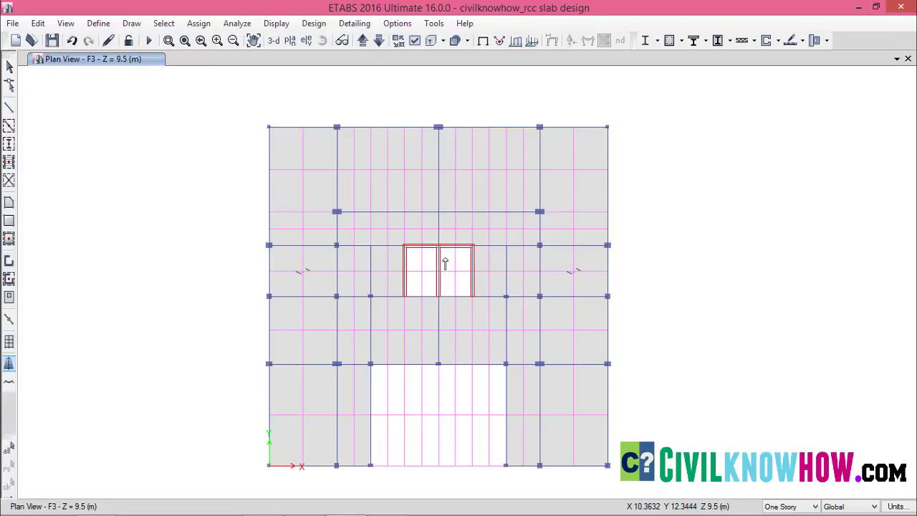
- Review the defined load combinations and examine the load cases and scale factors of Comb1
{"action": "left_click", "coordinate": [99, 24]}
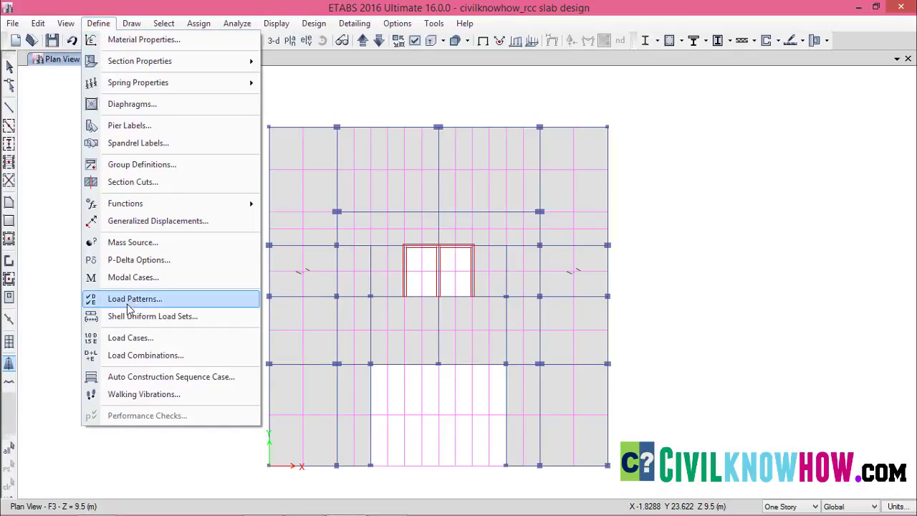
{"action": "left_click", "coordinate": [146, 355]}
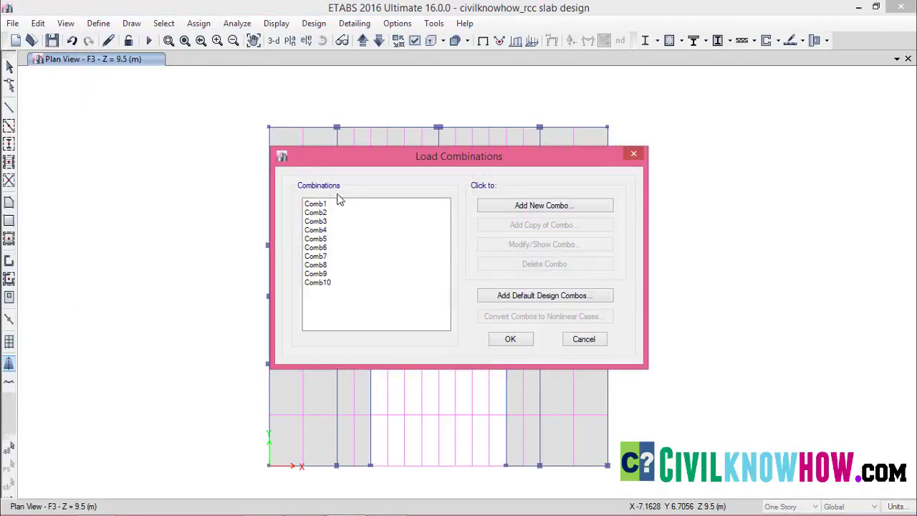
{"action": "mouse_move", "coordinate": [323, 279]}
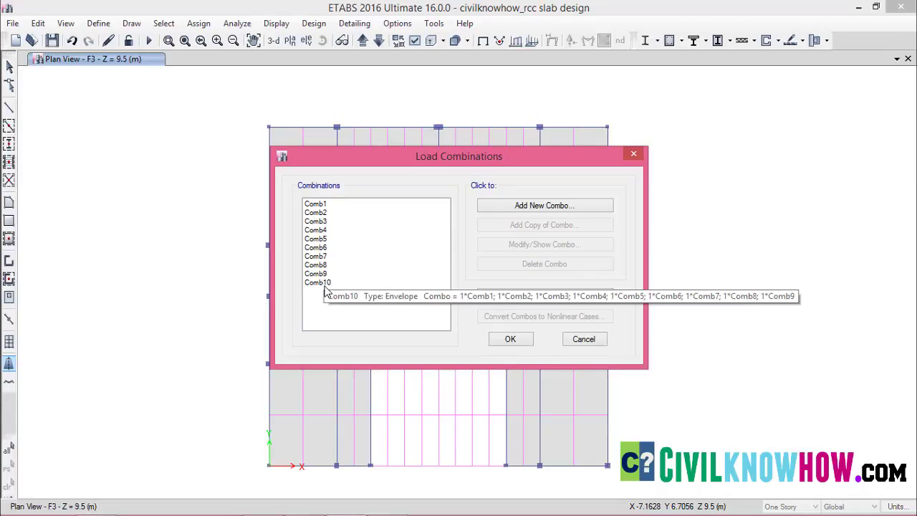
{"action": "mouse_move", "coordinate": [321, 217]}
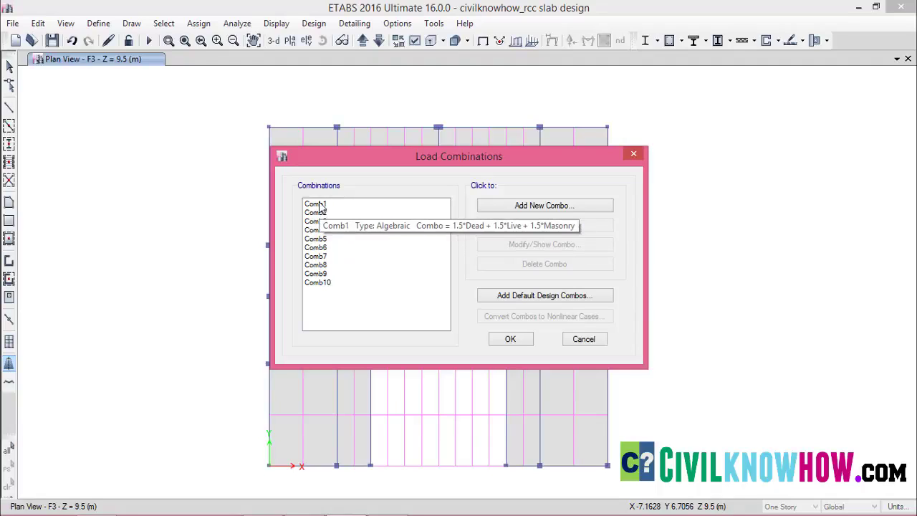
{"action": "left_click", "coordinate": [321, 205]}
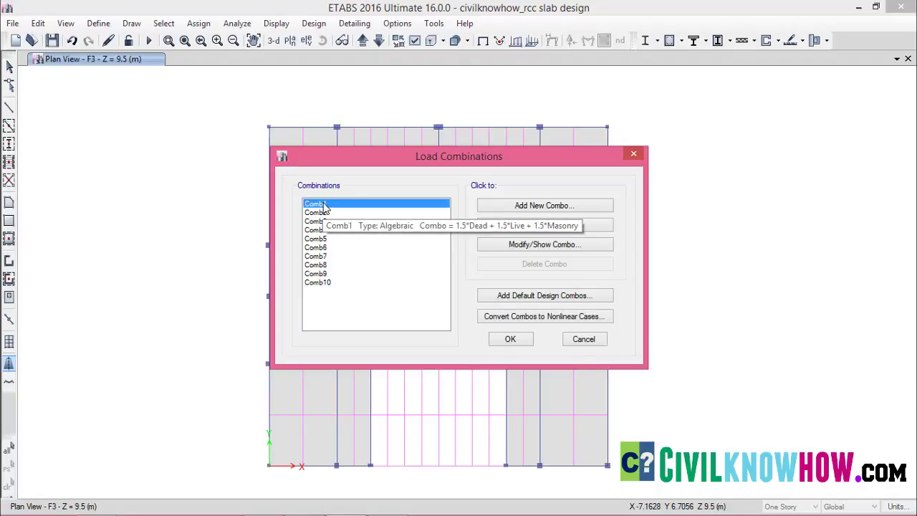
{"action": "left_click", "coordinate": [552, 246]}
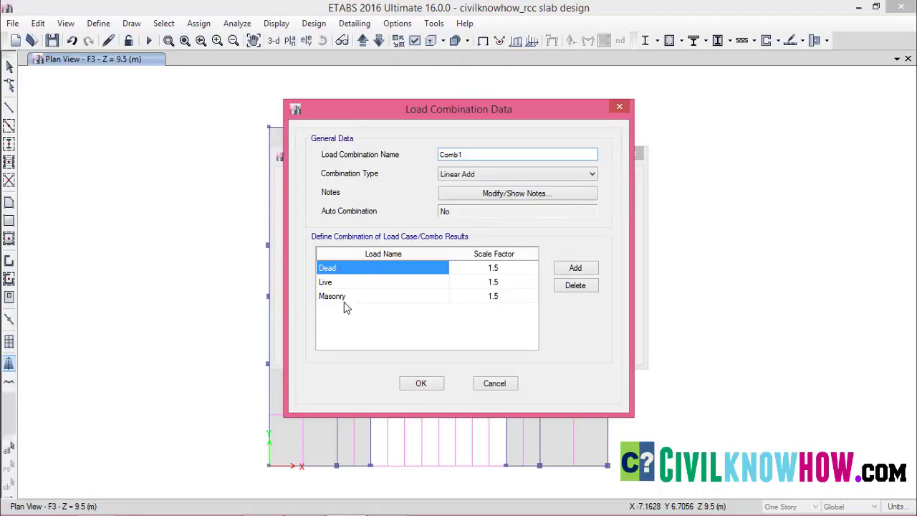
{"action": "left_click", "coordinate": [422, 386]}
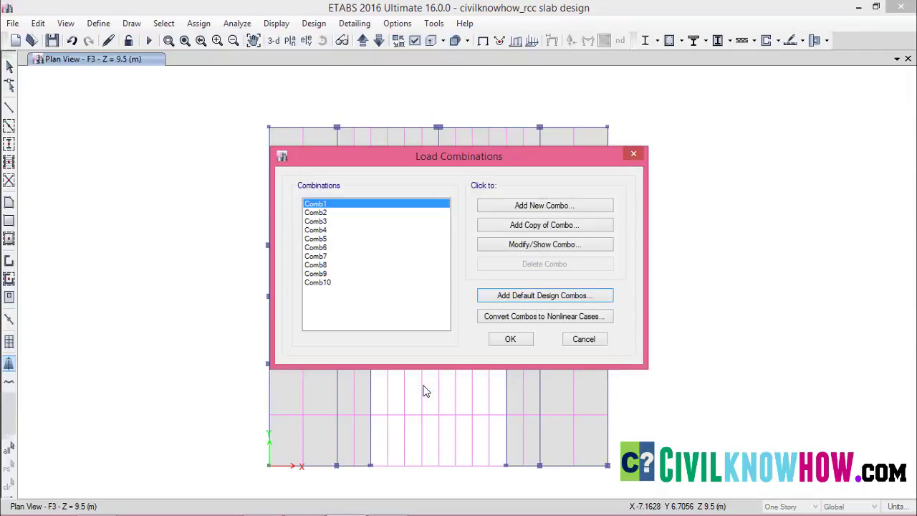
{"action": "left_click", "coordinate": [511, 339]}
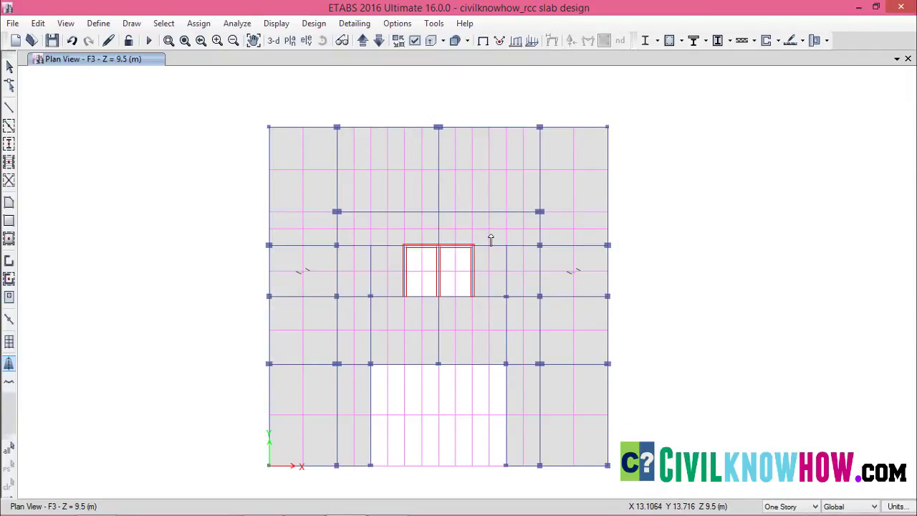
- Run the analysis of the model
{"action": "left_click", "coordinate": [240, 27]}
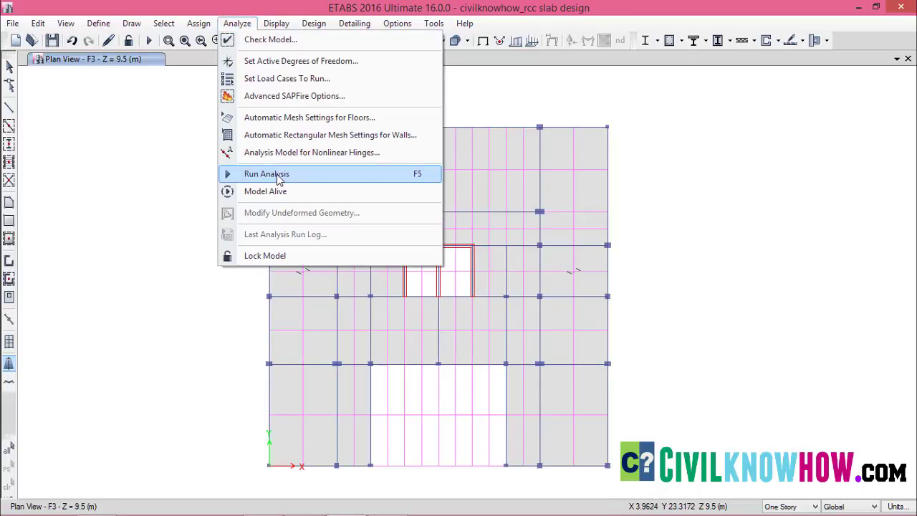
{"action": "left_click", "coordinate": [276, 174]}
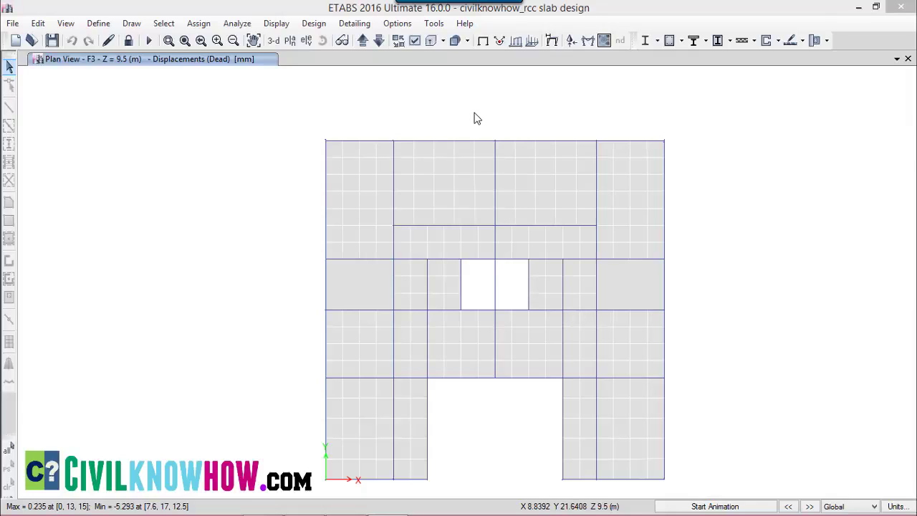
- Set the design code in the concrete slab design preferences to IS 456:2000
{"action": "left_click", "coordinate": [314, 27]}
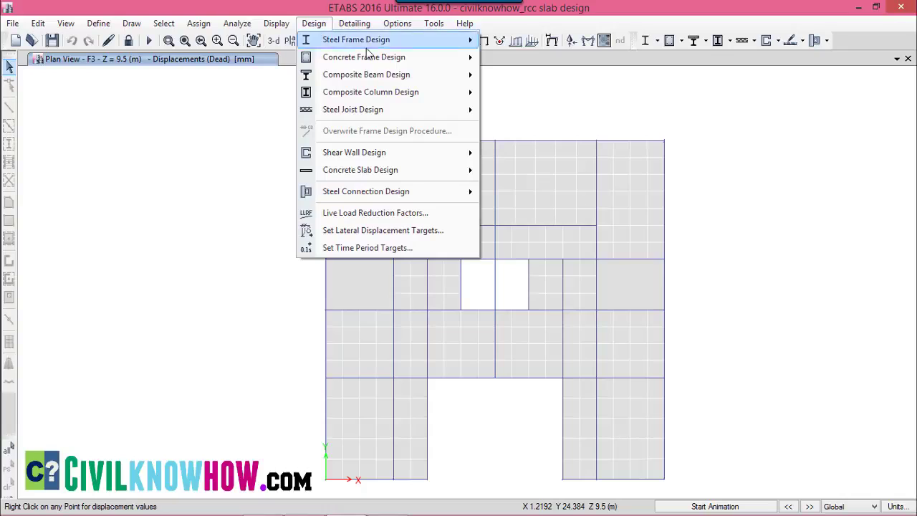
{"action": "mouse_move", "coordinate": [380, 176]}
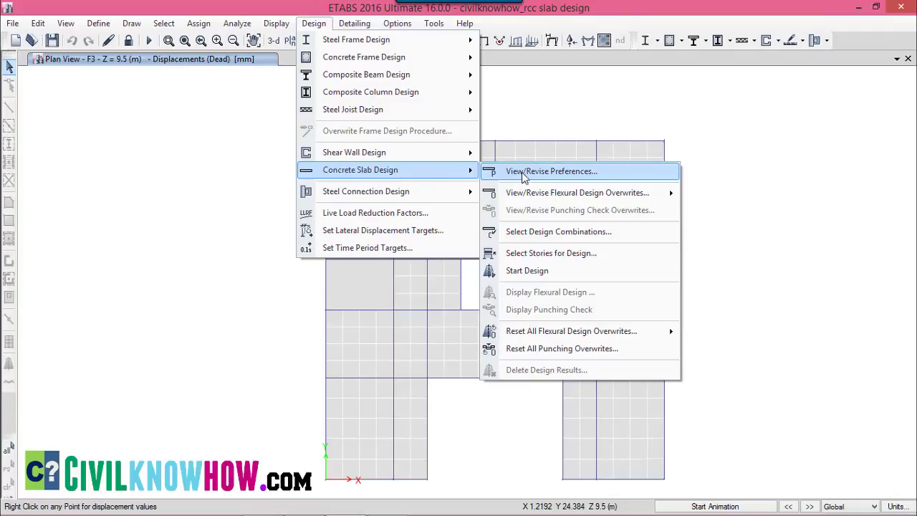
{"action": "left_click", "coordinate": [551, 172]}
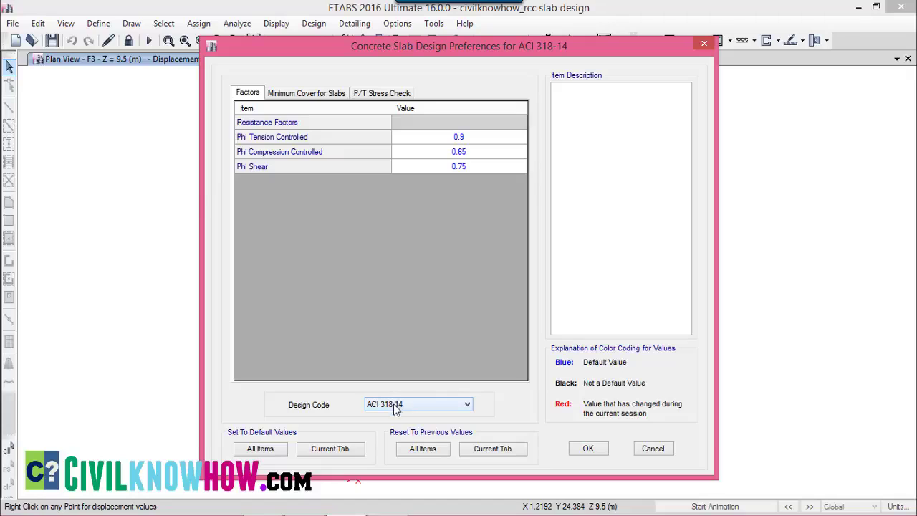
{"action": "left_click", "coordinate": [467, 404]}
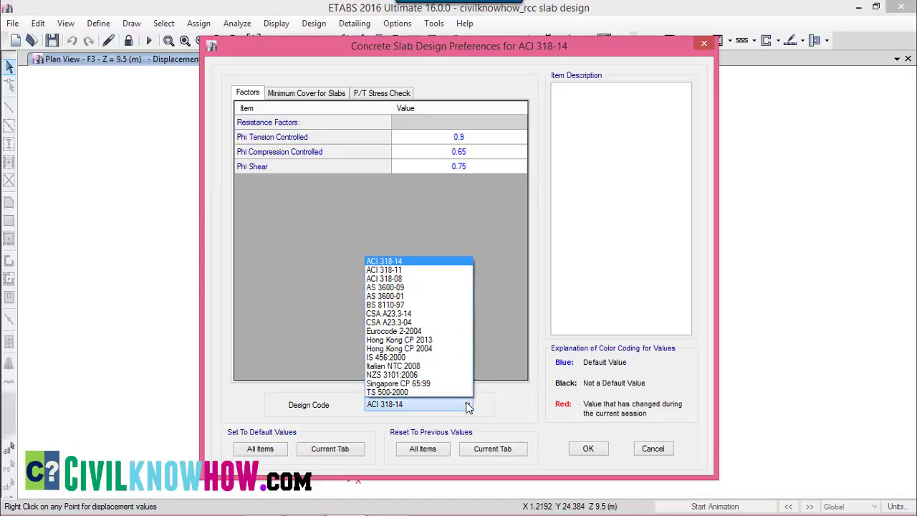
{"action": "left_click", "coordinate": [410, 358]}
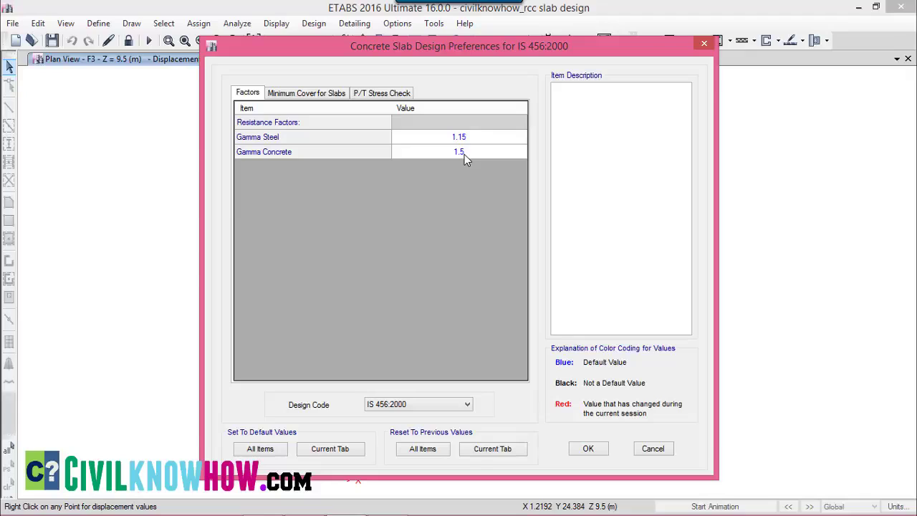
- Set the minimum clear cover for slabs to 20 mm at both top and bottom
{"action": "left_click", "coordinate": [298, 99]}
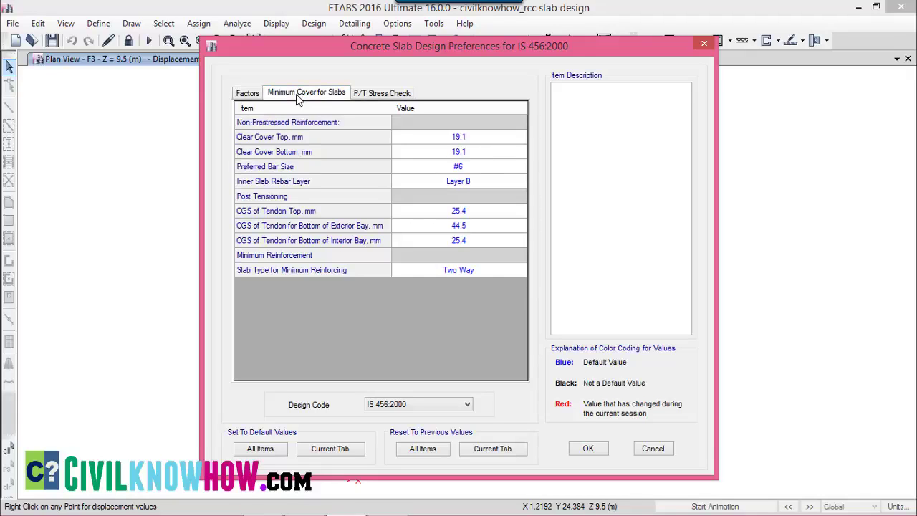
{"action": "left_click", "coordinate": [470, 143]}
{"action": "left_click", "coordinate": [469, 139]}
{"action": "left_click_drag", "start_coordinate": [470, 137], "coordinate": [446, 138]}
{"action": "type", "text": "20"}
{"action": "left_click", "coordinate": [474, 151]}
{"action": "type", "text": "20"}
- Set the preferred slab bar size to #3 and apply the concrete slab design preferences
{"action": "left_click", "coordinate": [477, 167]}
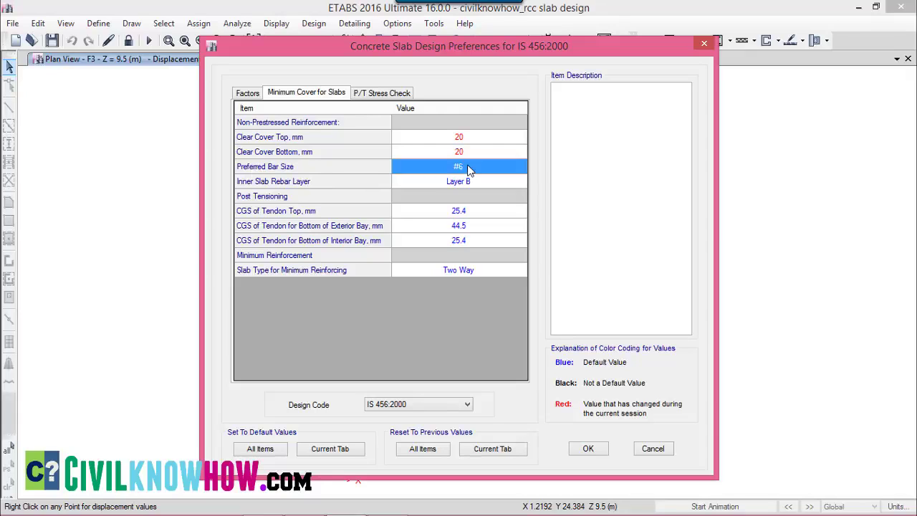
{"action": "left_click", "coordinate": [492, 169]}
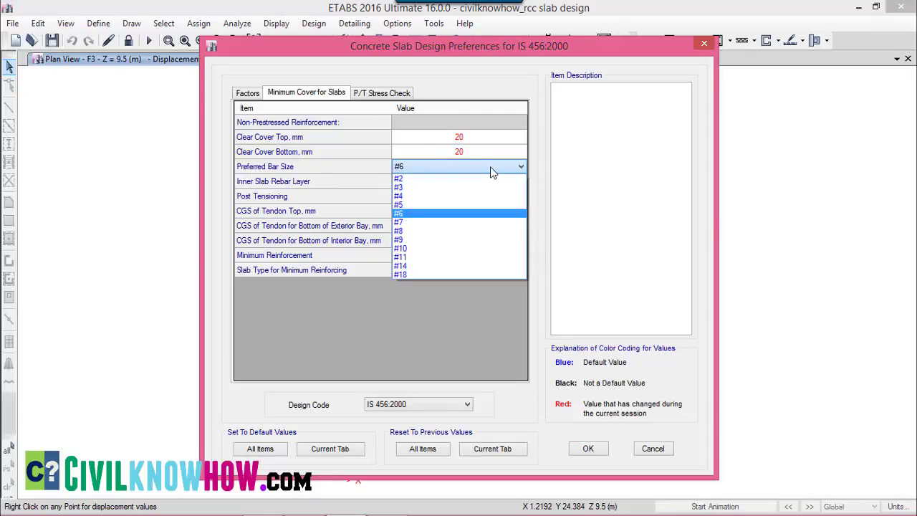
{"action": "left_click", "coordinate": [400, 189]}
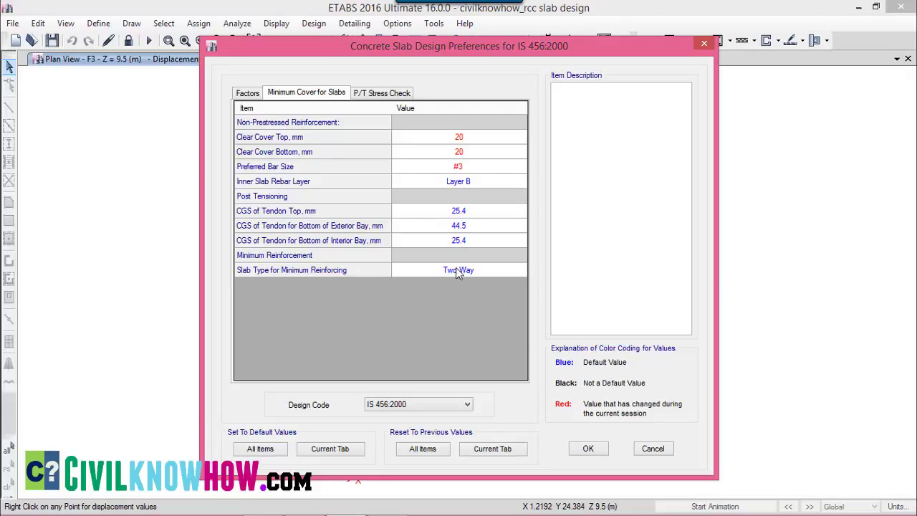
{"action": "left_click", "coordinate": [589, 449]}
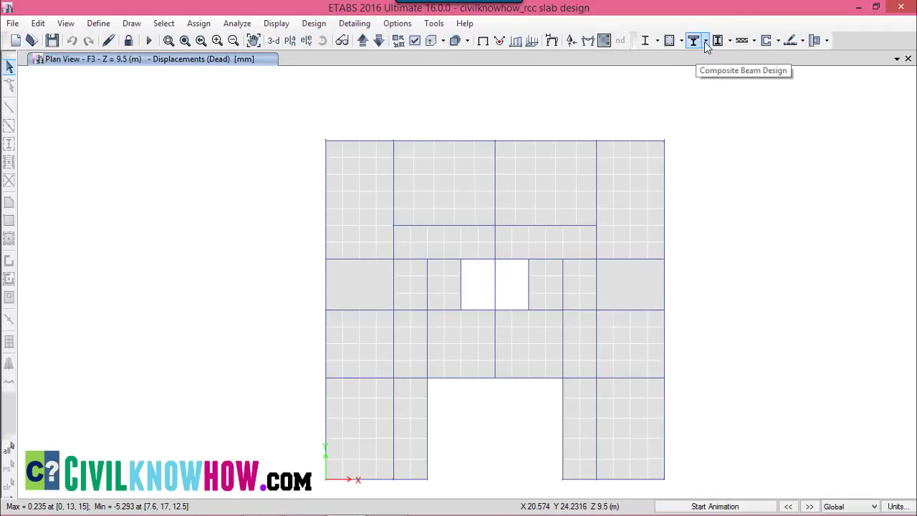
- Select story F3 as the story for concrete slab design
{"action": "left_click", "coordinate": [802, 43]}
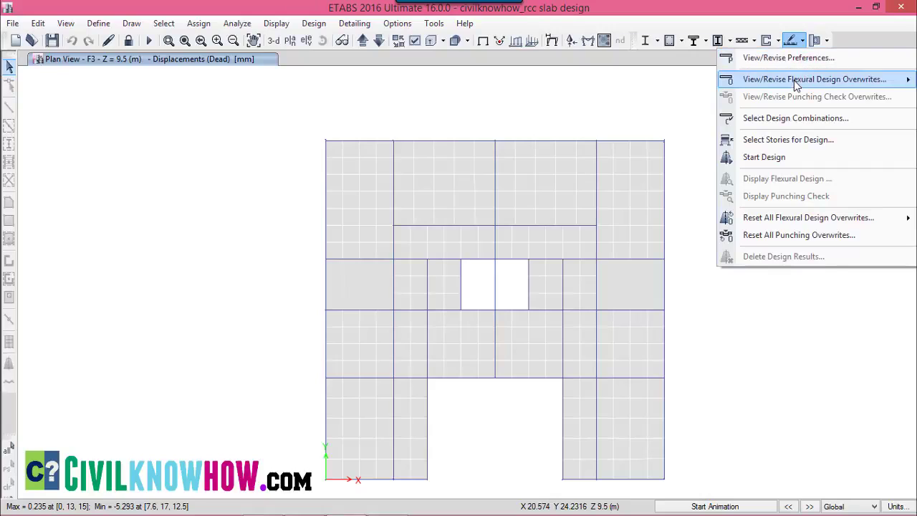
{"action": "mouse_move", "coordinate": [797, 85]}
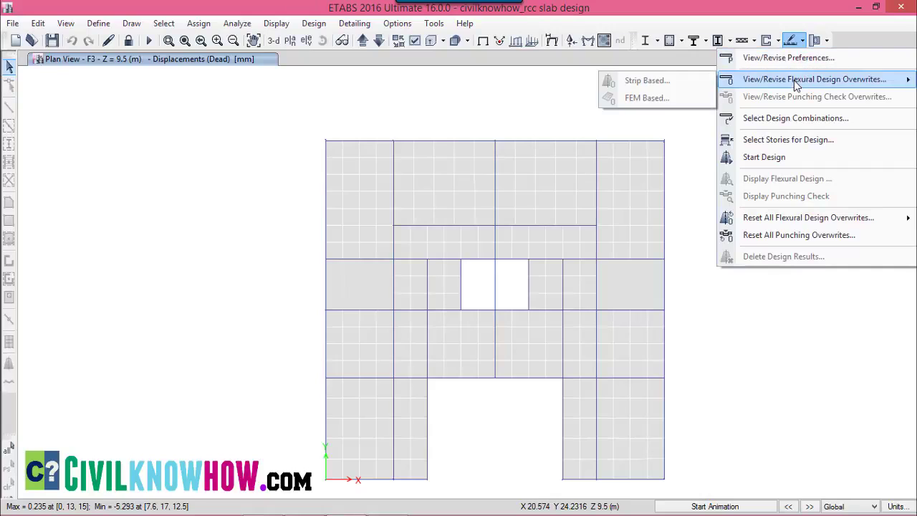
{"action": "left_click", "coordinate": [787, 142]}
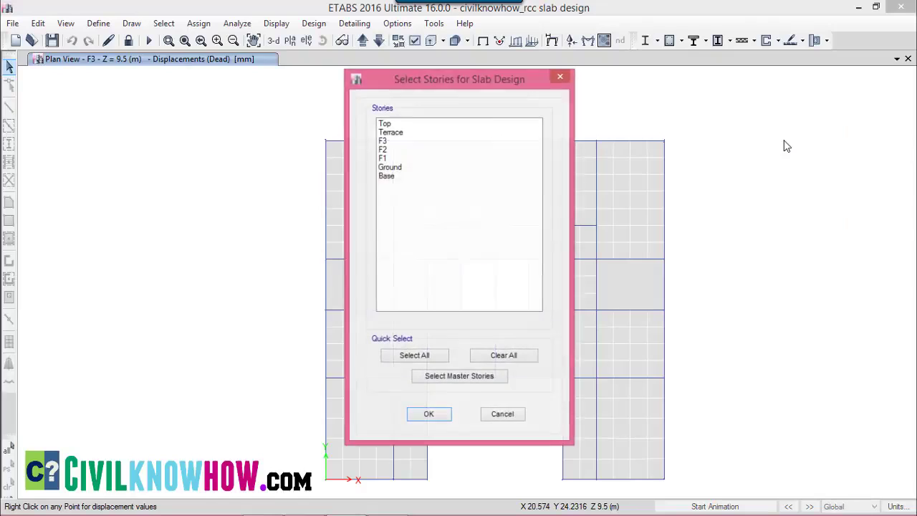
{"action": "left_click", "coordinate": [386, 142]}
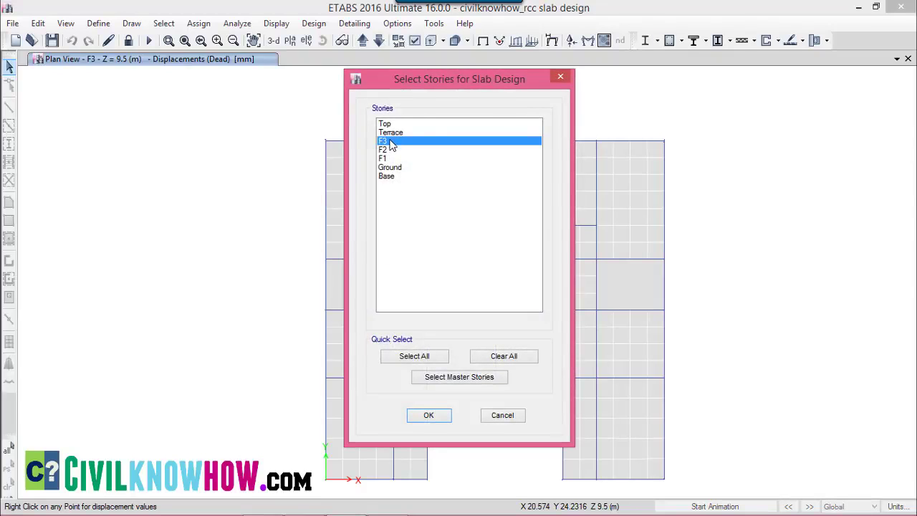
{"action": "left_click", "coordinate": [429, 416]}
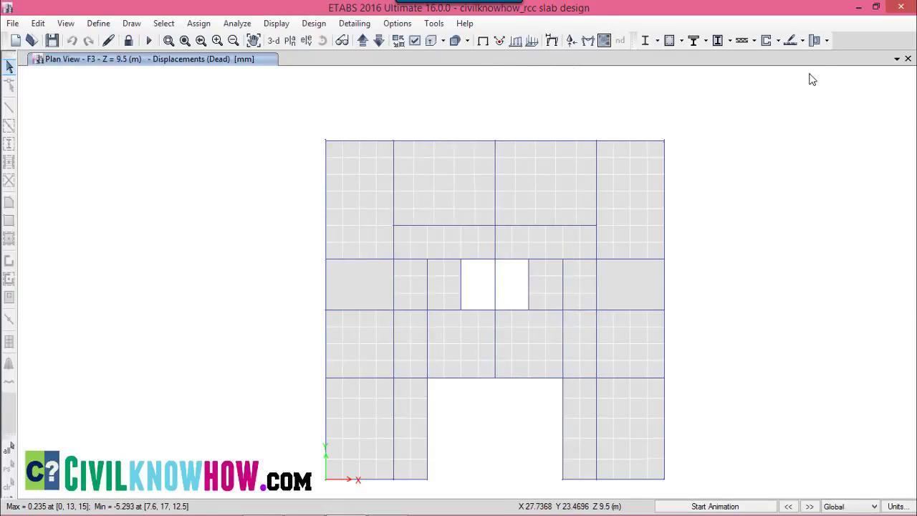
- Add Comb1 to the strength design combinations for the strip-based concrete slab design
{"action": "left_click", "coordinate": [803, 40]}
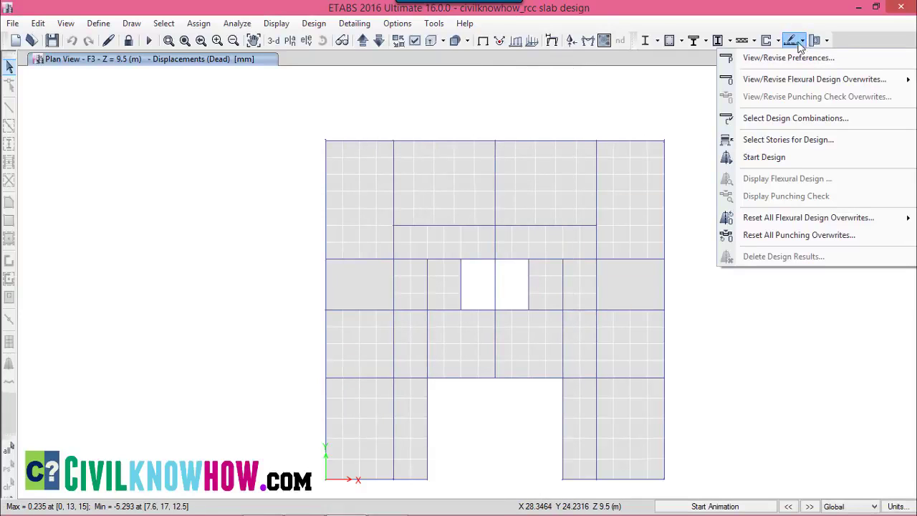
{"action": "left_click", "coordinate": [778, 120]}
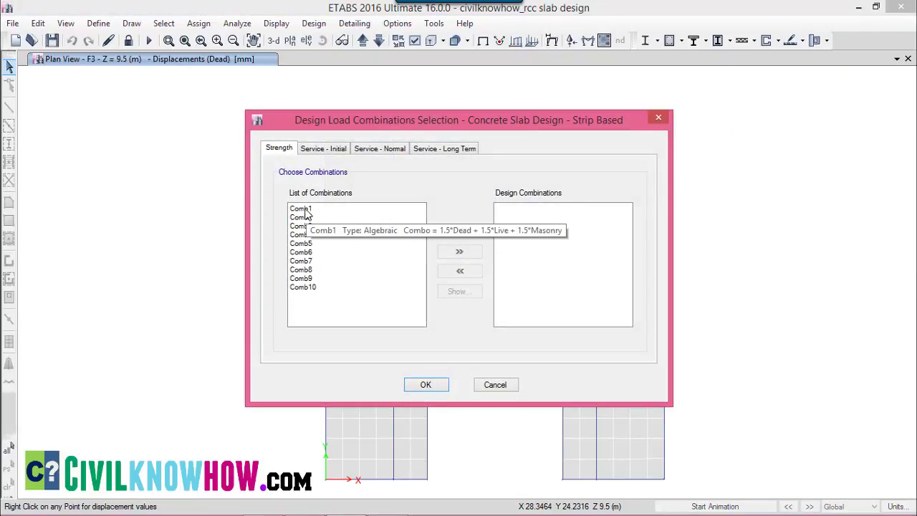
{"action": "left_click", "coordinate": [306, 210]}
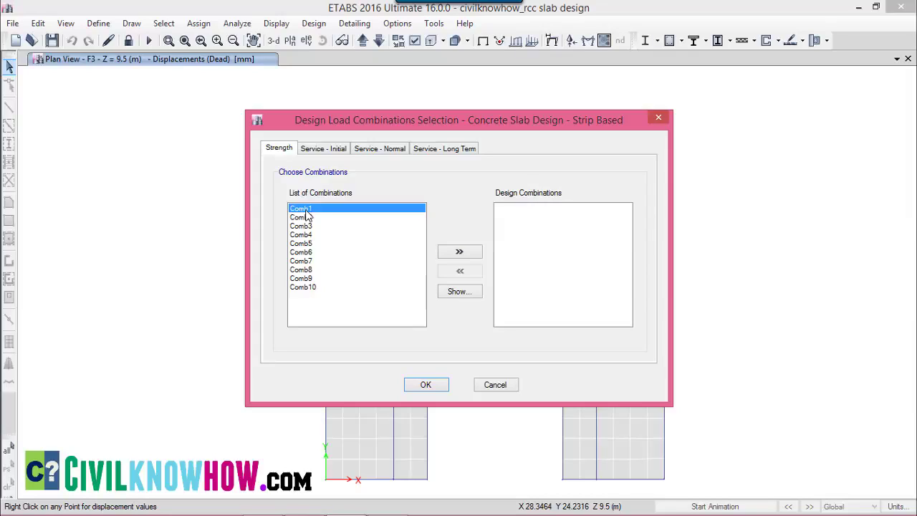
{"action": "left_click", "coordinate": [461, 252]}
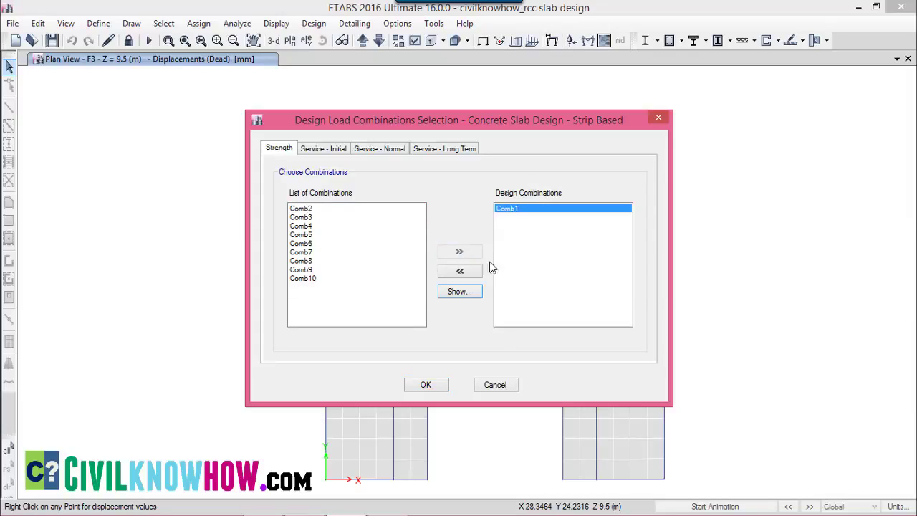
{"action": "left_click", "coordinate": [427, 385]}
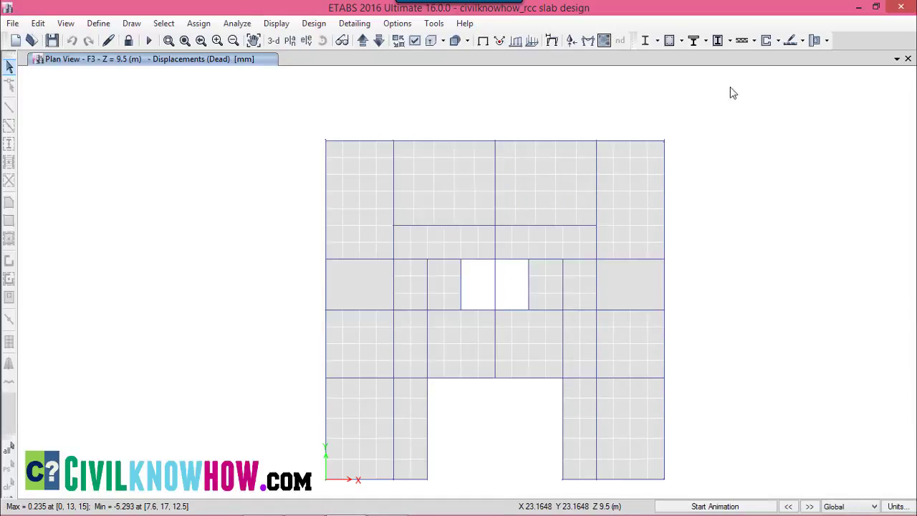
- Run the concrete slab design and examine the reinforcement intensity along the uppermost strip of the F3 plan
{"action": "left_click", "coordinate": [778, 41]}
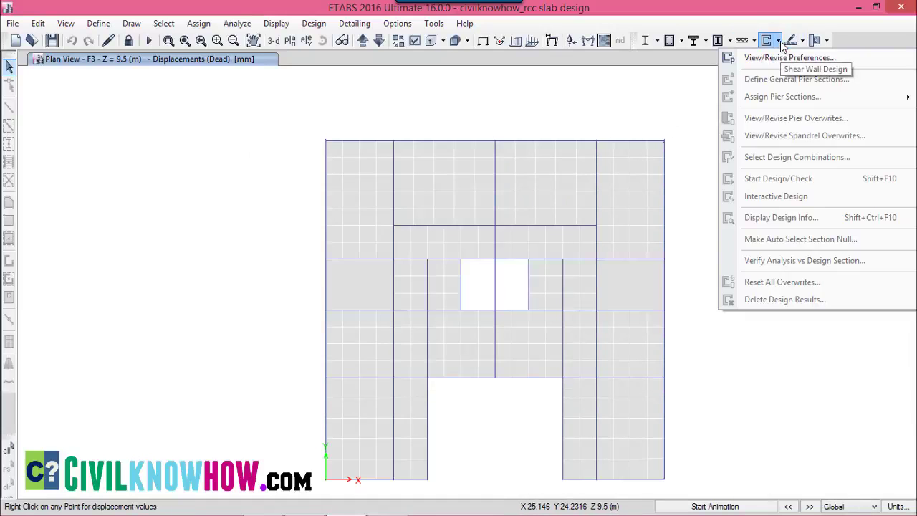
{"action": "left_click", "coordinate": [790, 41]}
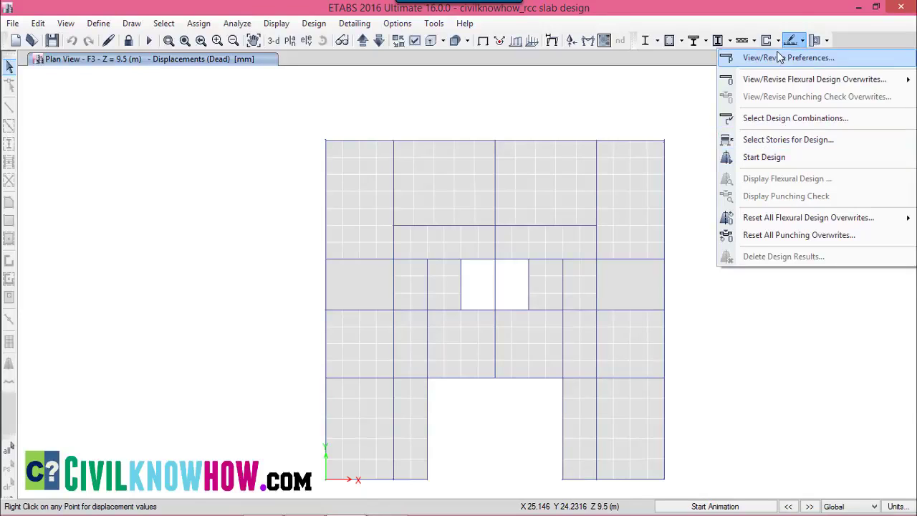
{"action": "left_click", "coordinate": [773, 163]}
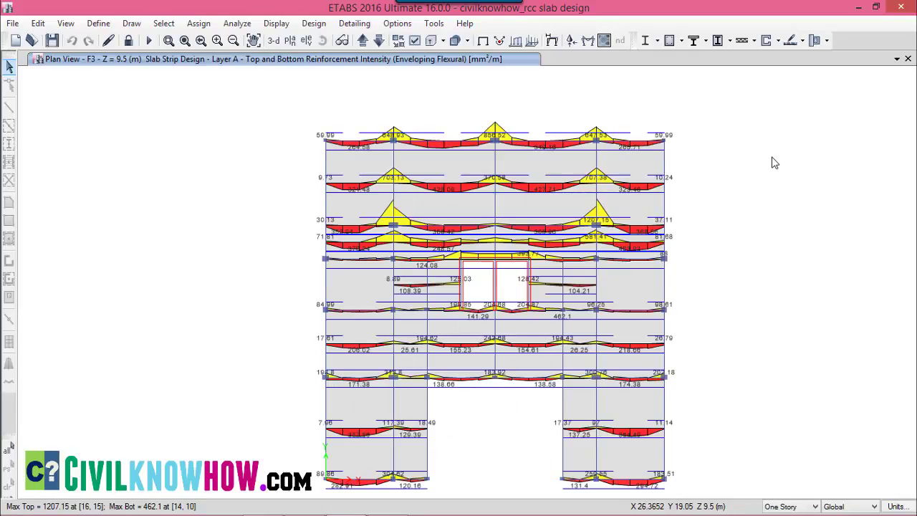
{"action": "left_click", "coordinate": [368, 141]}
{"action": "left_click_drag", "start_coordinate": [367, 140], "coordinate": [520, 142]}
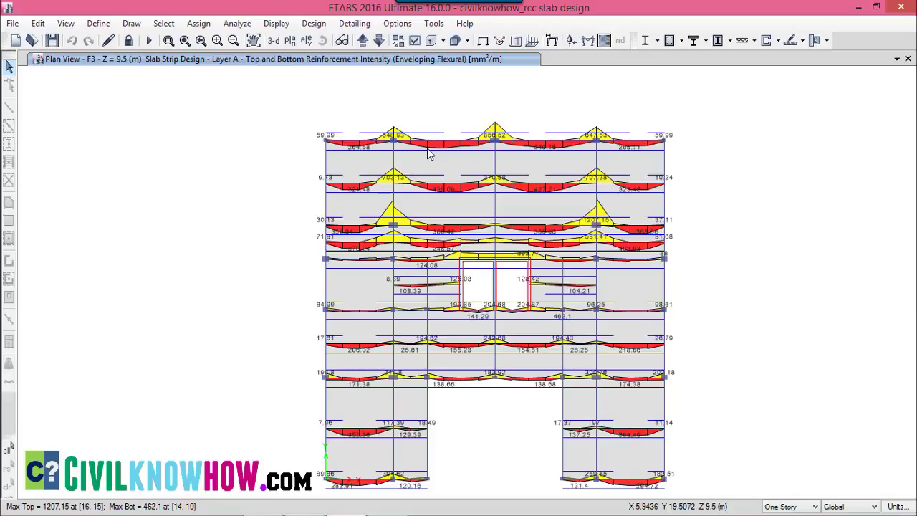
- Display the flexural design as total rebar area per strip and examine the values along the Layer A strips
{"action": "left_click", "coordinate": [802, 42]}
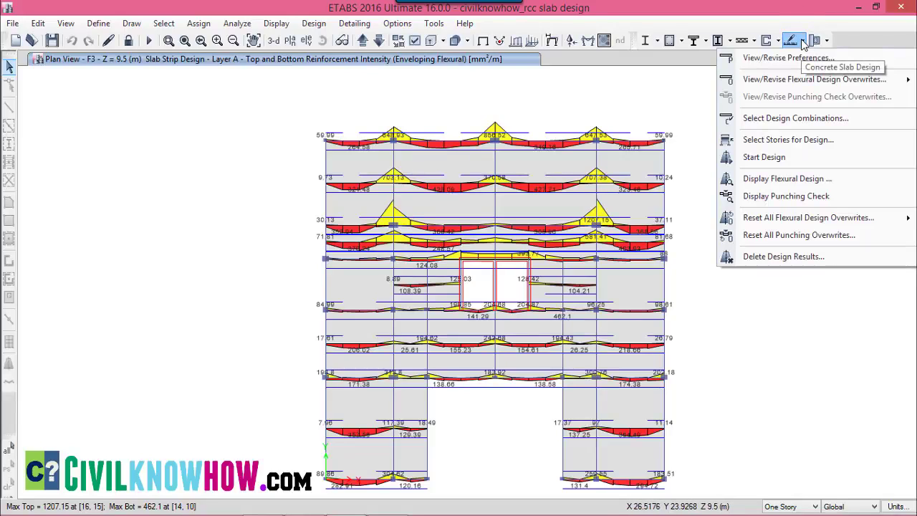
{"action": "left_click", "coordinate": [788, 185]}
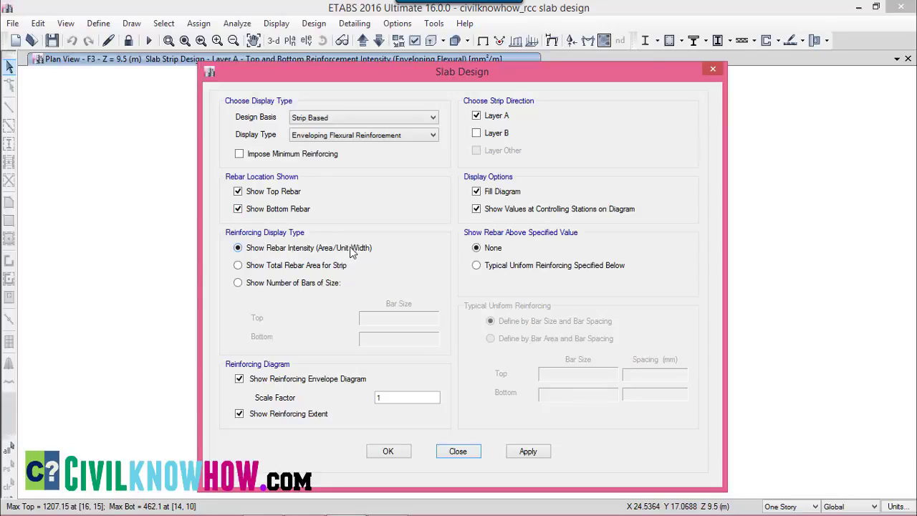
{"action": "left_click", "coordinate": [238, 267]}
{"action": "left_click", "coordinate": [387, 450]}
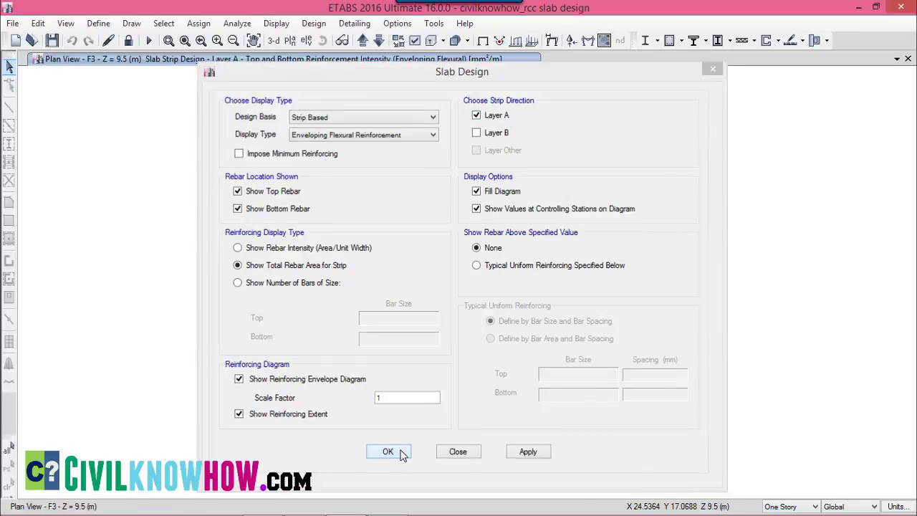
{"action": "mouse_move", "coordinate": [351, 147]}
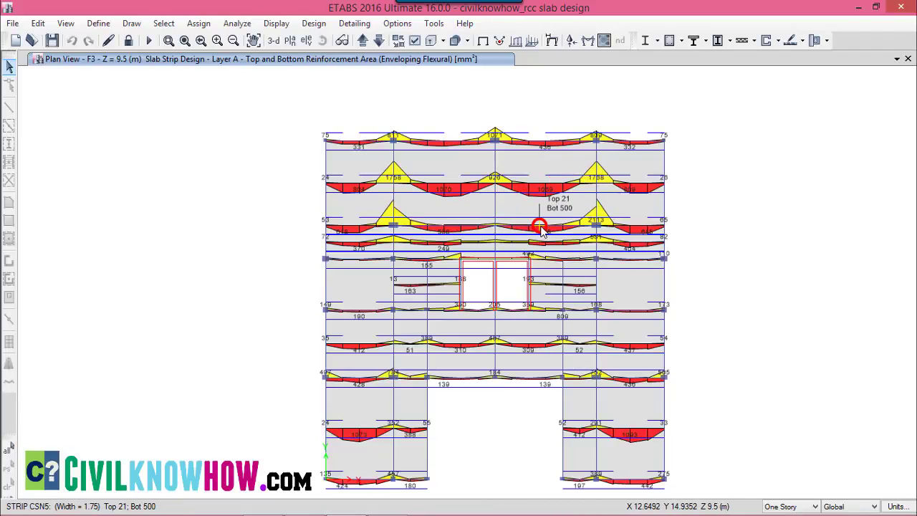
- Display the strip-based flexural design as the number of #3 bars, top and bottom, for the Layer B strips and examine it
{"action": "left_click", "coordinate": [802, 41]}
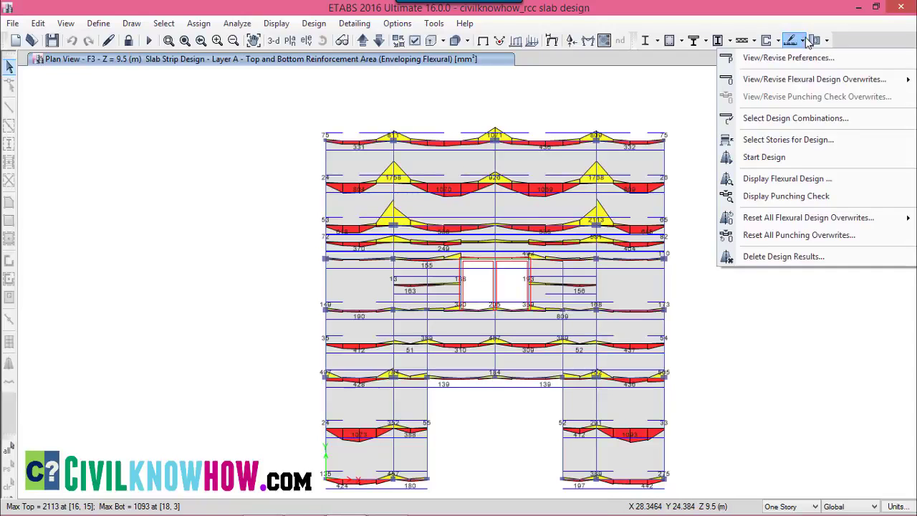
{"action": "left_click", "coordinate": [781, 179]}
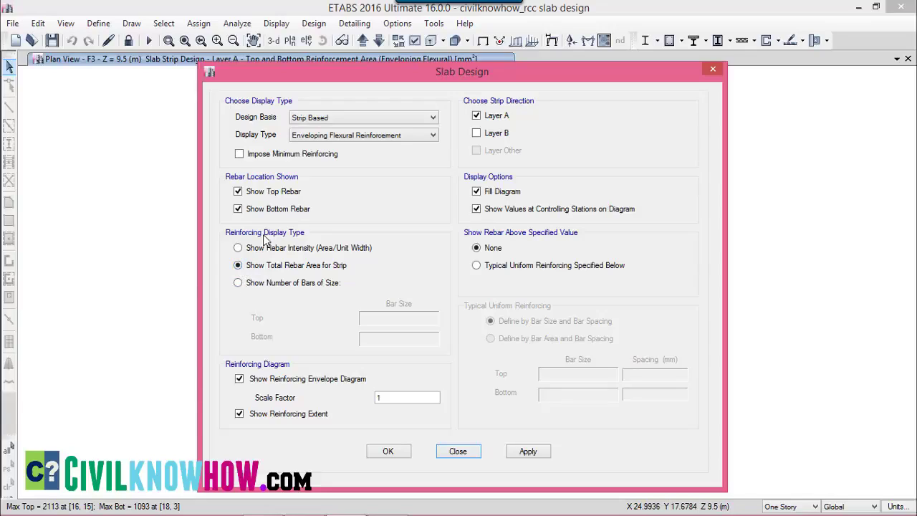
{"action": "left_click", "coordinate": [276, 285]}
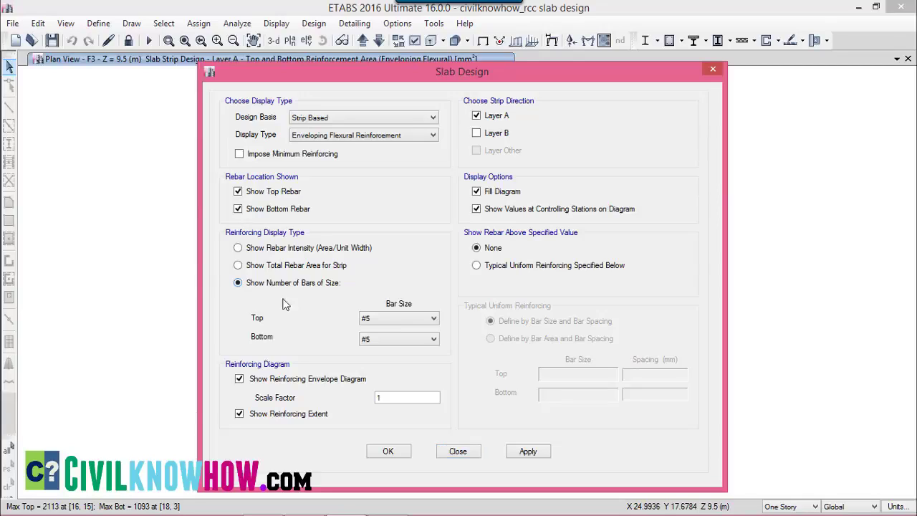
{"action": "left_click", "coordinate": [434, 320]}
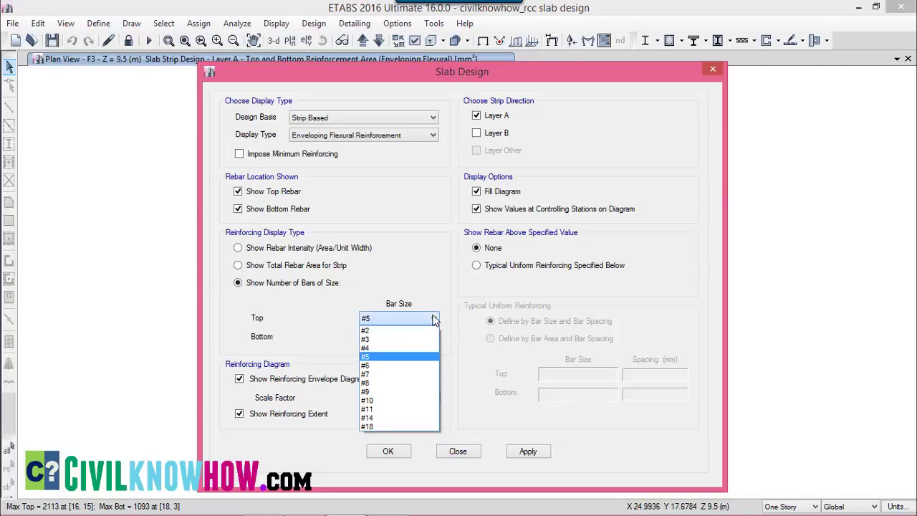
{"action": "left_click", "coordinate": [371, 339]}
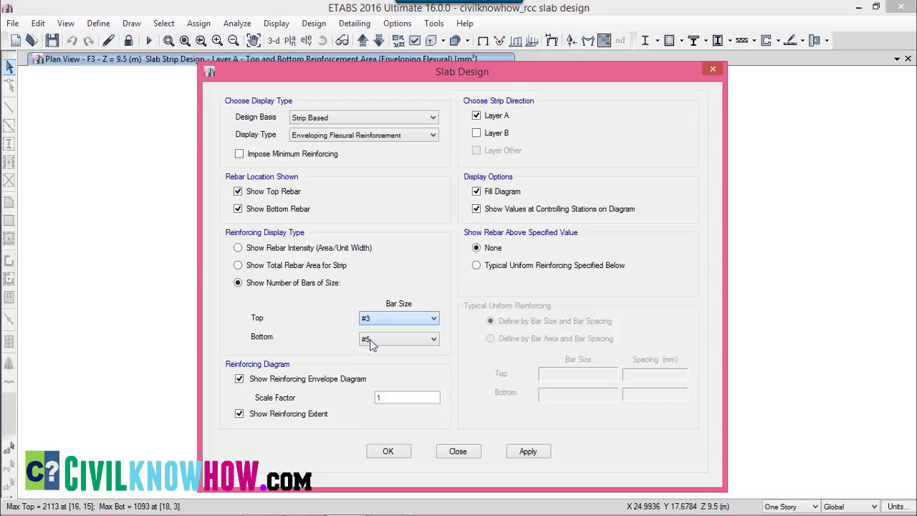
{"action": "left_click", "coordinate": [406, 339]}
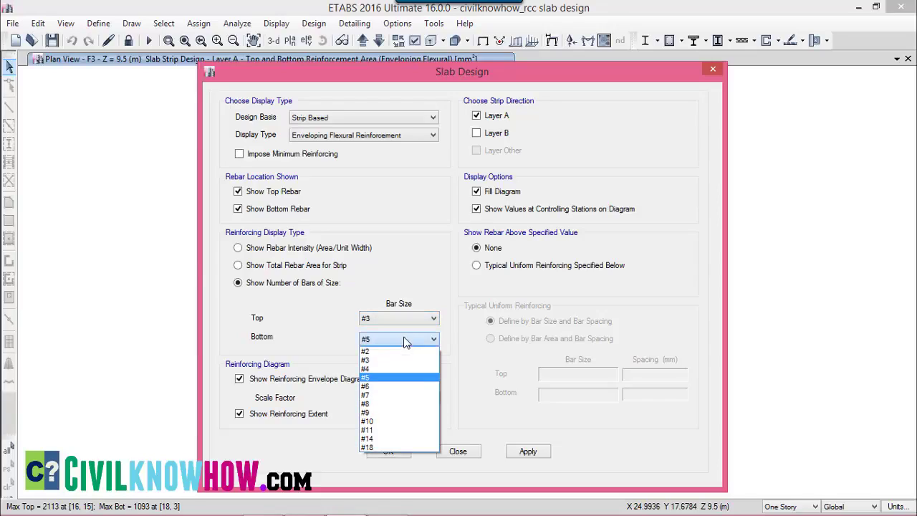
{"action": "left_click", "coordinate": [372, 361]}
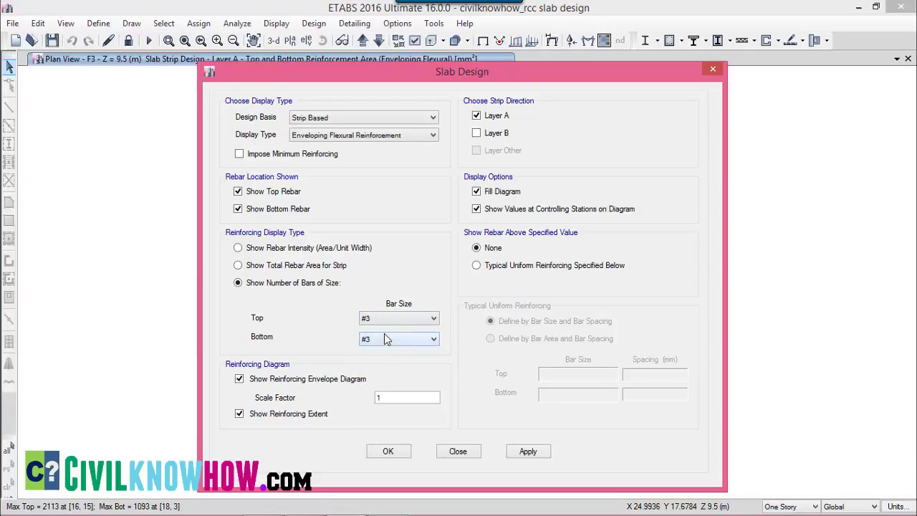
{"action": "left_click", "coordinate": [492, 138]}
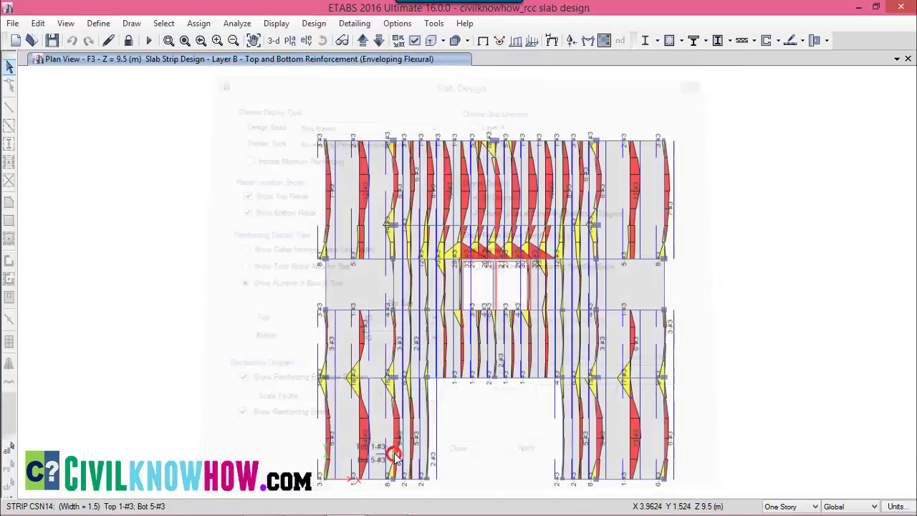
{"action": "left_click", "coordinate": [390, 454]}
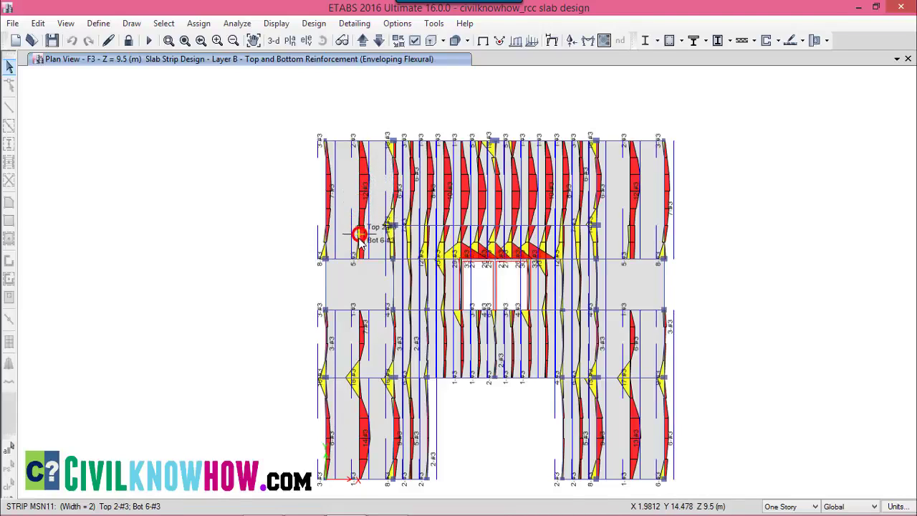
- Limit the displayed rebar to that above typical uniform reinforcing, defined with #3 bars for both top and bottom
{"action": "left_click", "coordinate": [791, 40]}
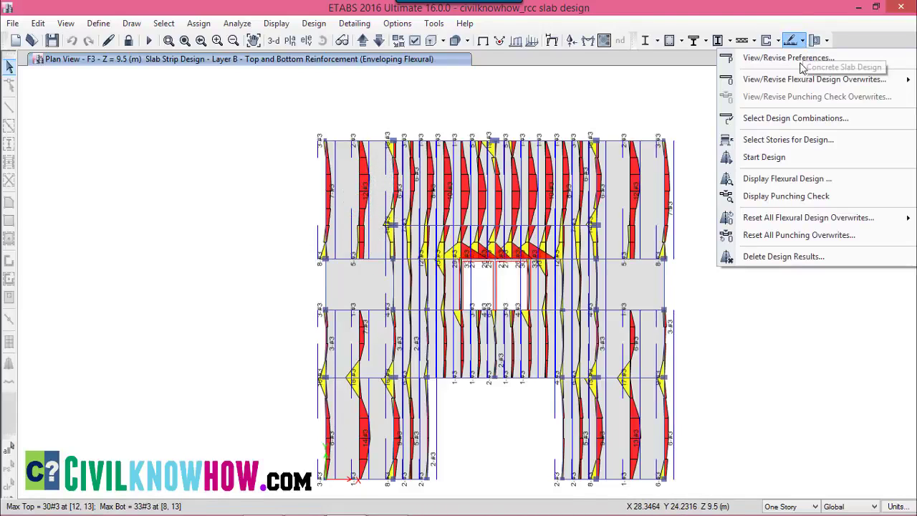
{"action": "left_click", "coordinate": [782, 180]}
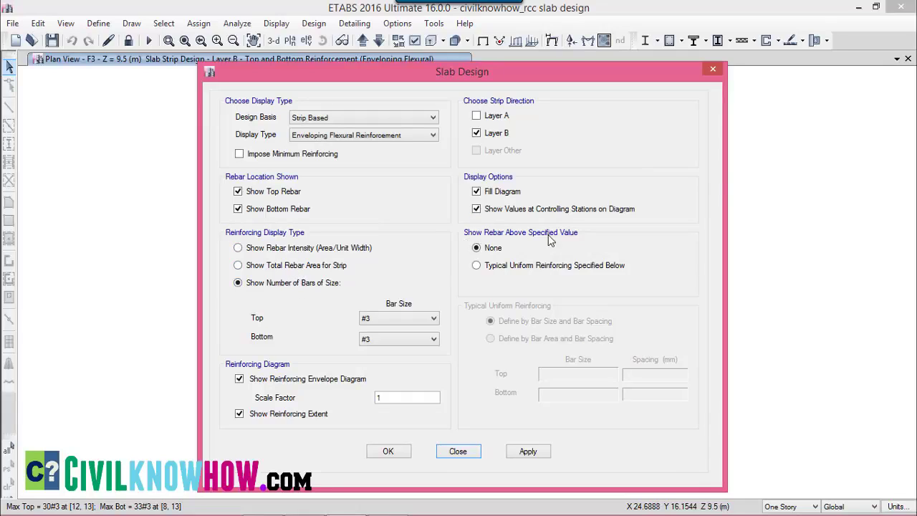
{"action": "left_click", "coordinate": [477, 266]}
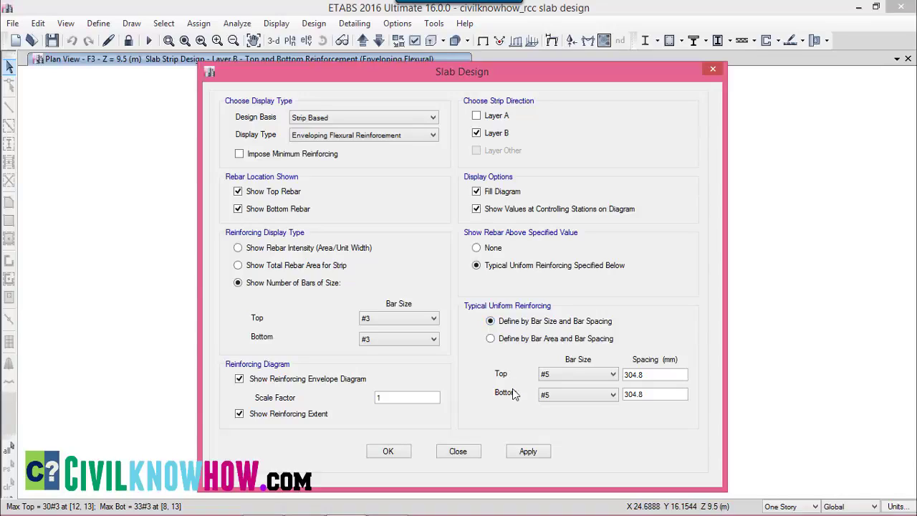
{"action": "left_click", "coordinate": [612, 375]}
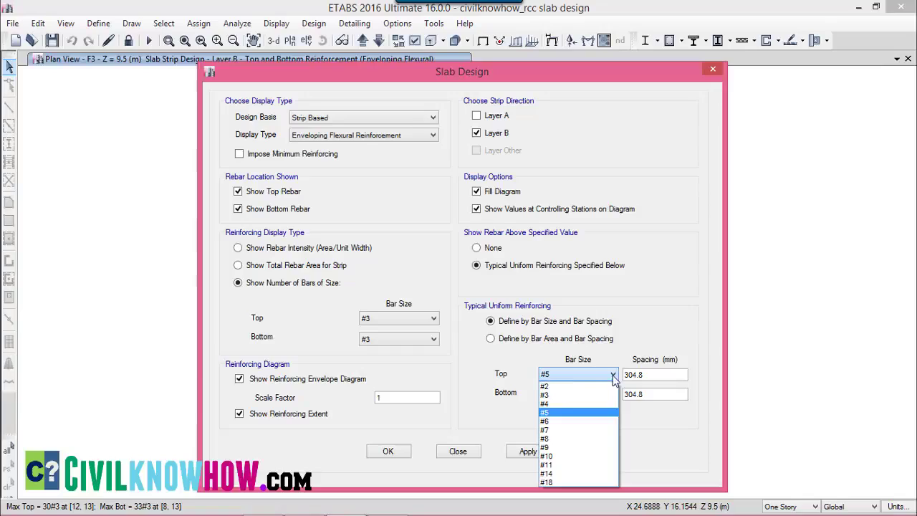
{"action": "left_click", "coordinate": [556, 396]}
{"action": "left_click", "coordinate": [562, 399]}
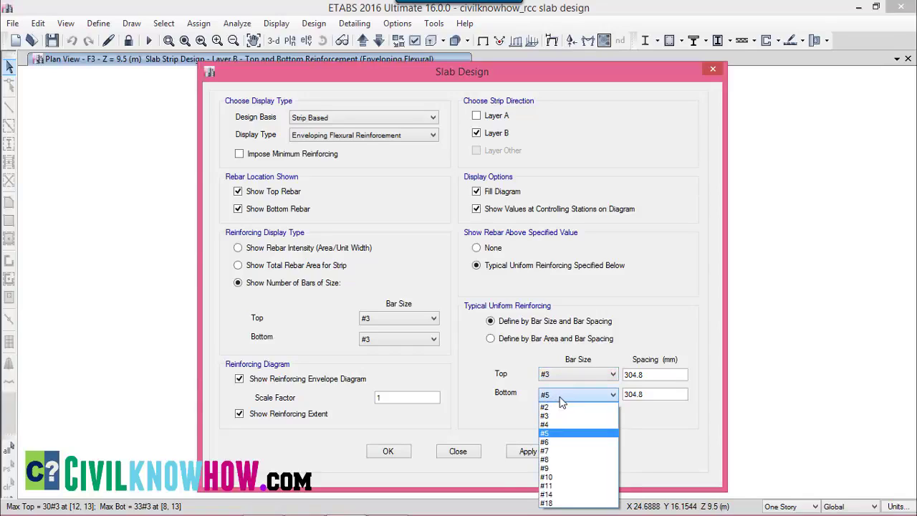
{"action": "left_click", "coordinate": [564, 411]}
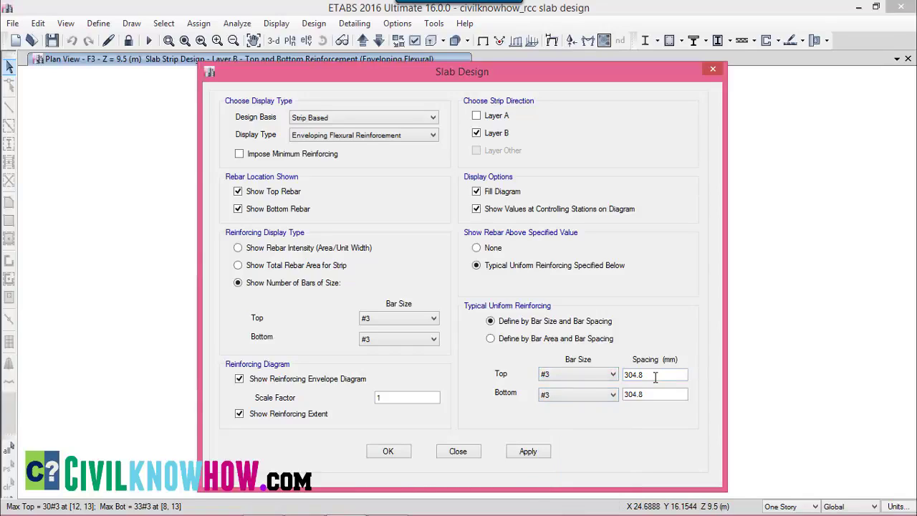
- Set the top and bottom uniform bar spacing to 150 mm and display the additional reinforcement on the Layer B strips
{"action": "type", "text": "1"}
{"action": "left_click_drag", "start_coordinate": [659, 373], "coordinate": [596, 398]}
{"action": "type", "text": "15"}
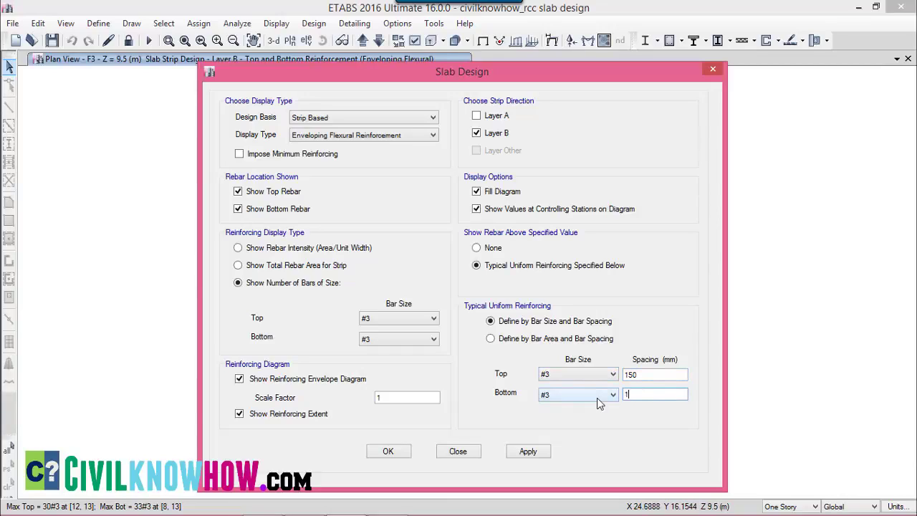
{"action": "type", "text": "0"}
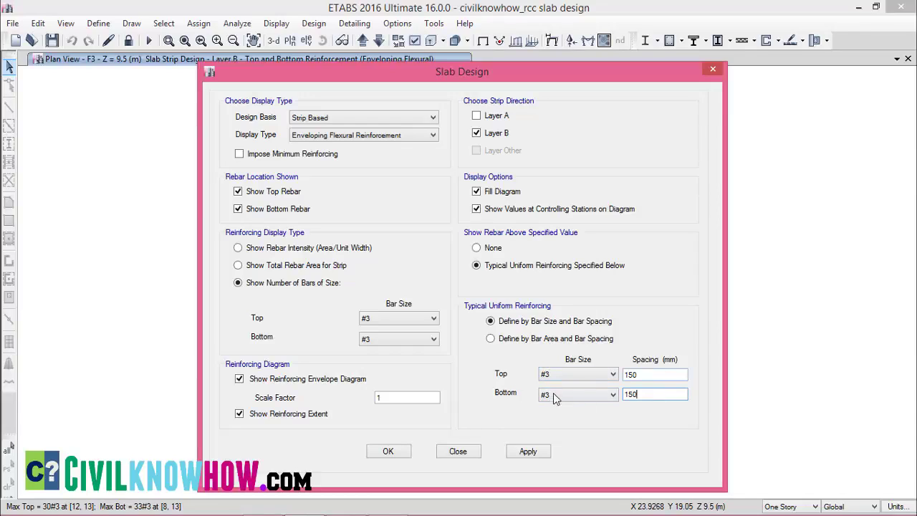
{"action": "left_click", "coordinate": [527, 451]}
{"action": "left_click", "coordinate": [381, 451]}
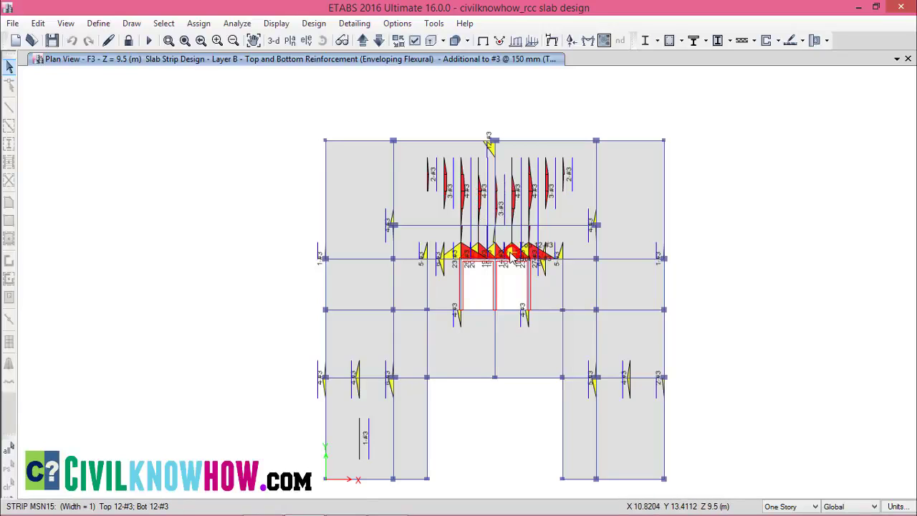
- Display the finite element based top rebar intensity in Direction 1, with no specified reinforcing value deducted
{"action": "left_click", "coordinate": [802, 41]}
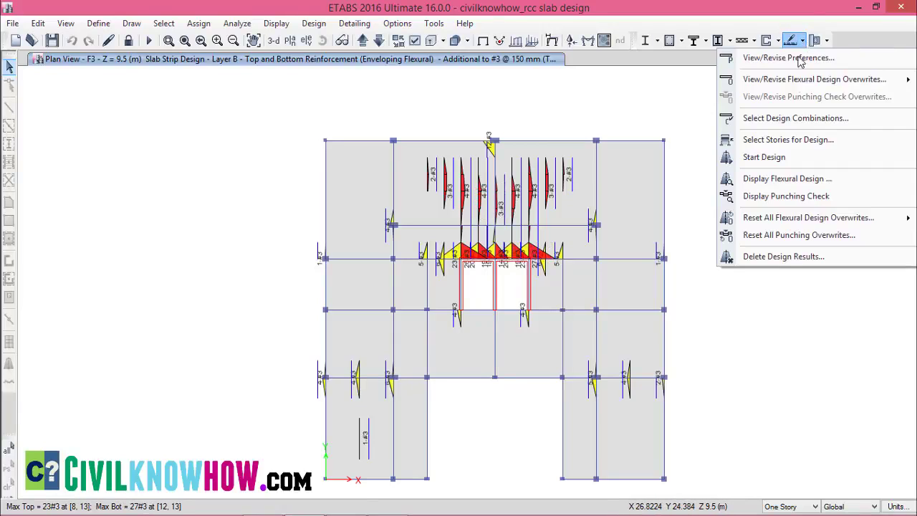
{"action": "left_click", "coordinate": [768, 179]}
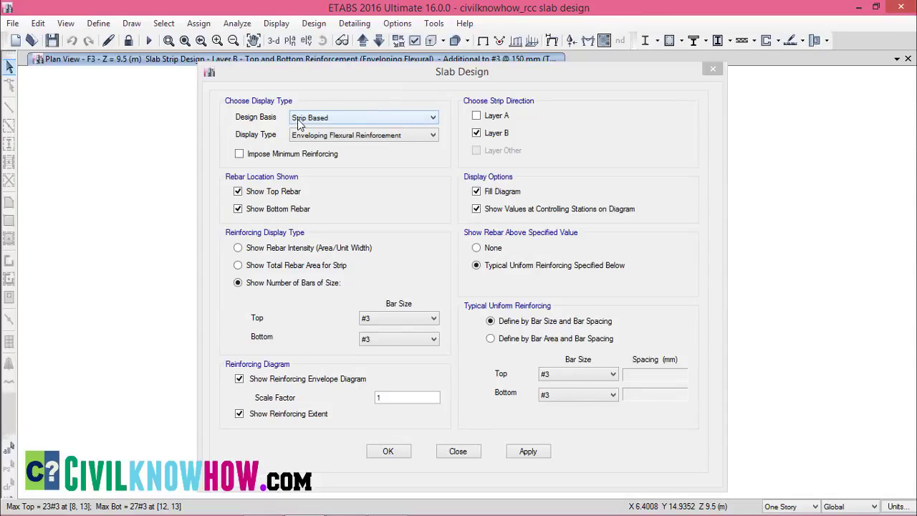
{"action": "left_click", "coordinate": [432, 120]}
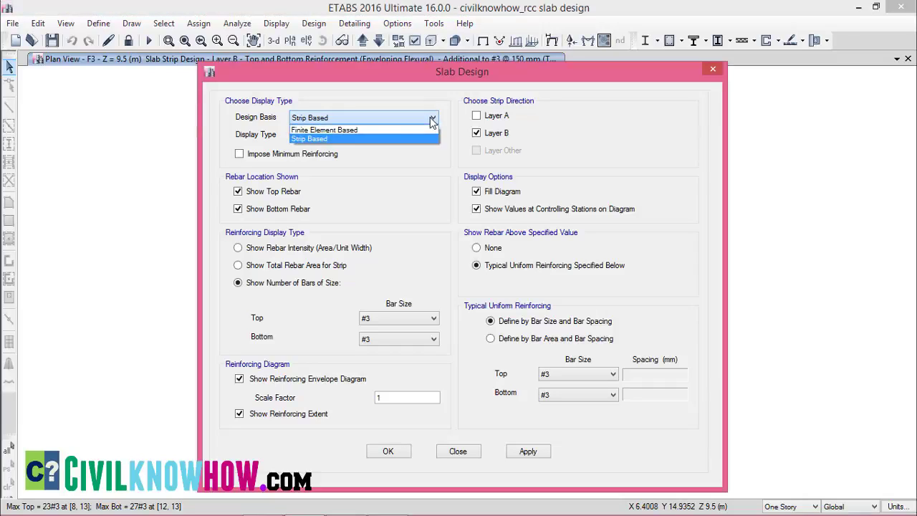
{"action": "left_click", "coordinate": [322, 129]}
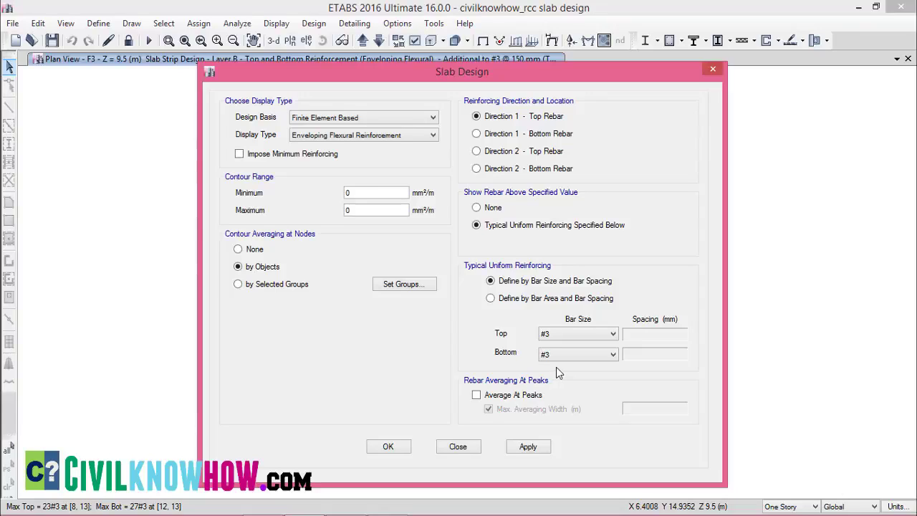
{"action": "left_click", "coordinate": [476, 207]}
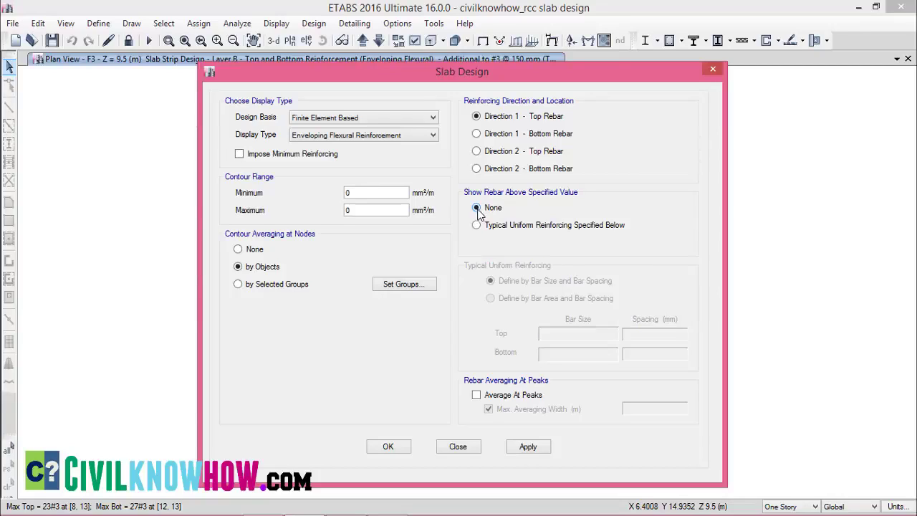
{"action": "left_click", "coordinate": [527, 446]}
{"action": "left_click", "coordinate": [388, 446]}
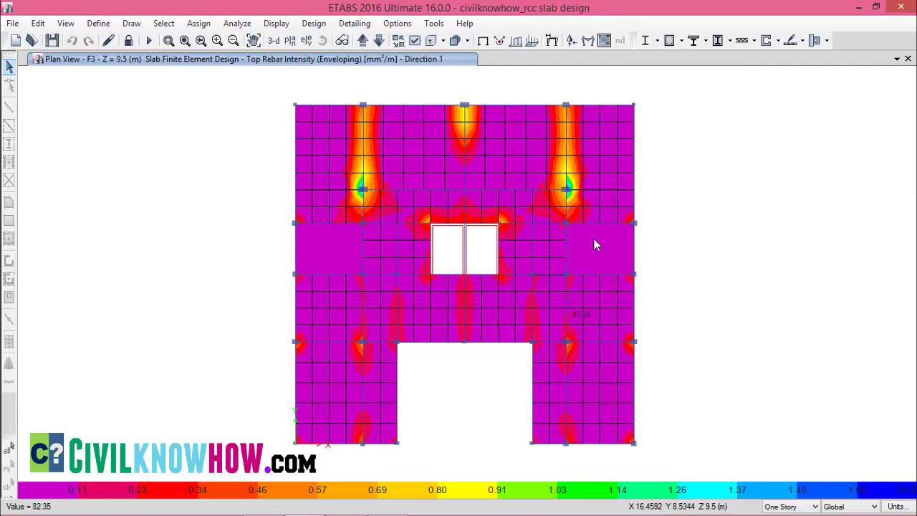
- Display the finite element based top rebar intensity contours for Direction 2
{"action": "left_click", "coordinate": [802, 41]}
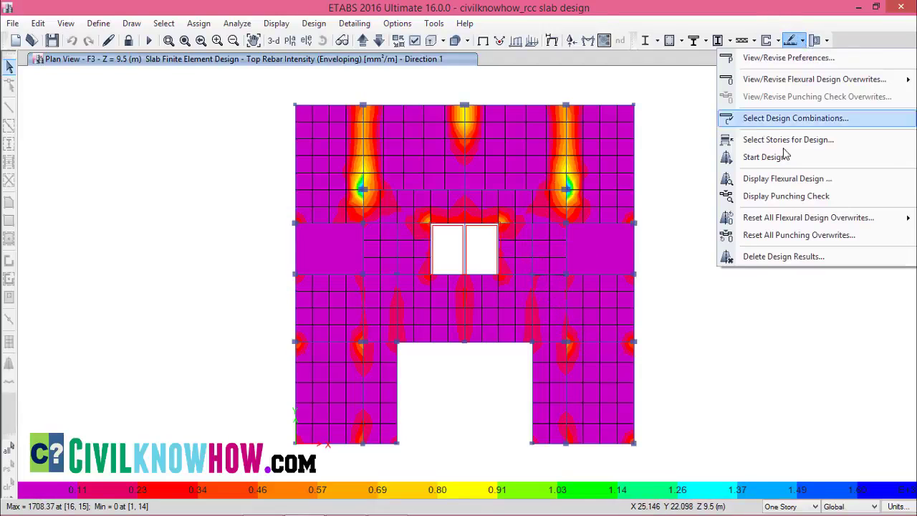
{"action": "left_click", "coordinate": [784, 180]}
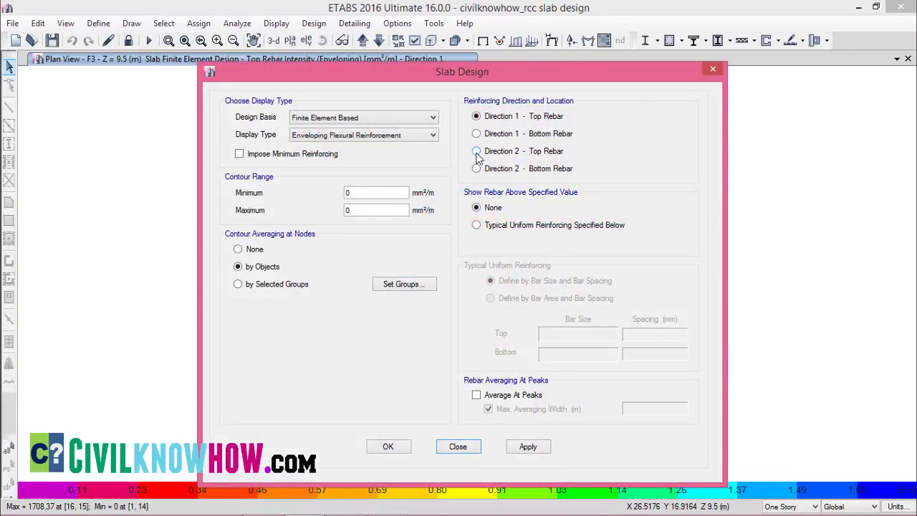
{"action": "left_click", "coordinate": [475, 152]}
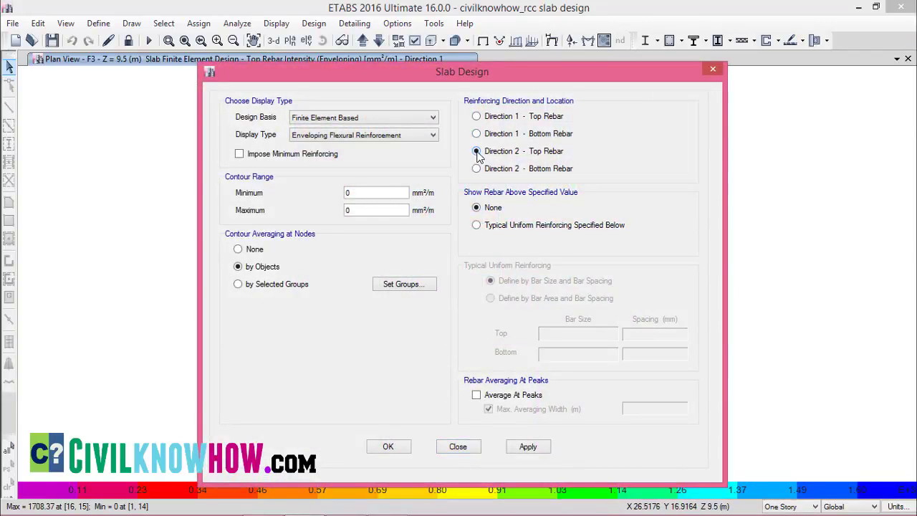
{"action": "left_click", "coordinate": [528, 446]}
{"action": "left_click", "coordinate": [388, 446]}
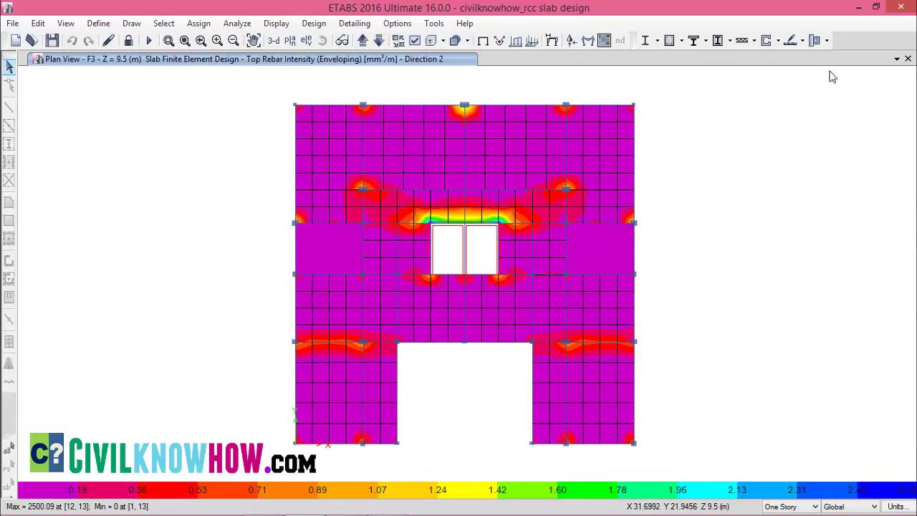
- Display the Direction 1 bottom rebar intensity required above typical uniform reinforcing of #3 bars at 150 mm spacing
{"action": "left_click", "coordinate": [802, 42]}
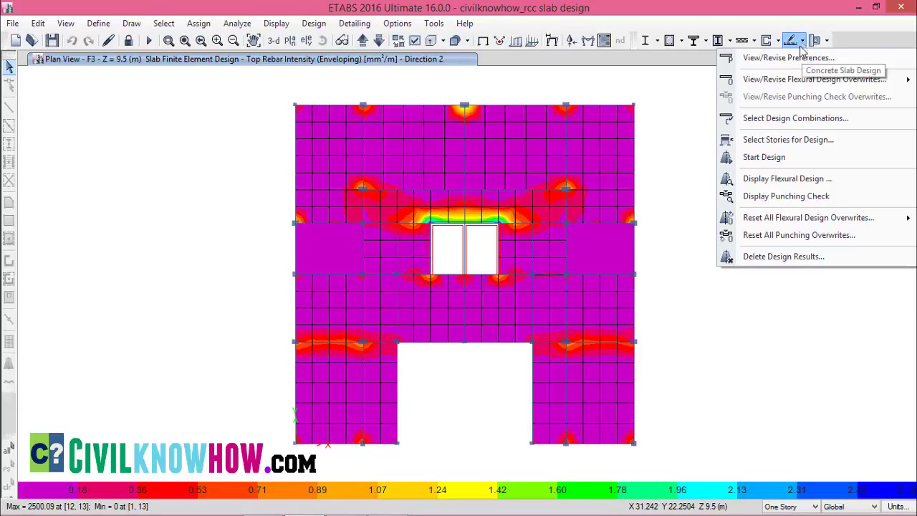
{"action": "left_click", "coordinate": [773, 176]}
{"action": "left_click", "coordinate": [504, 136]}
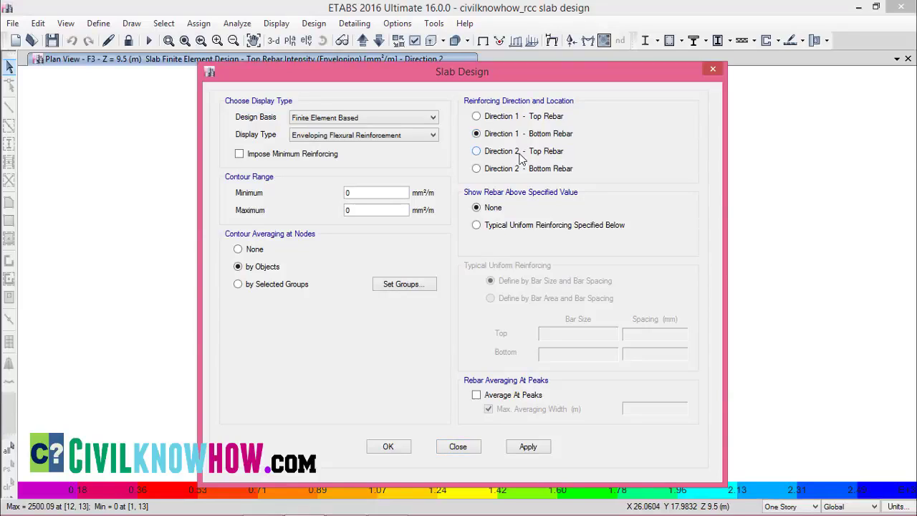
{"action": "left_click", "coordinate": [476, 226]}
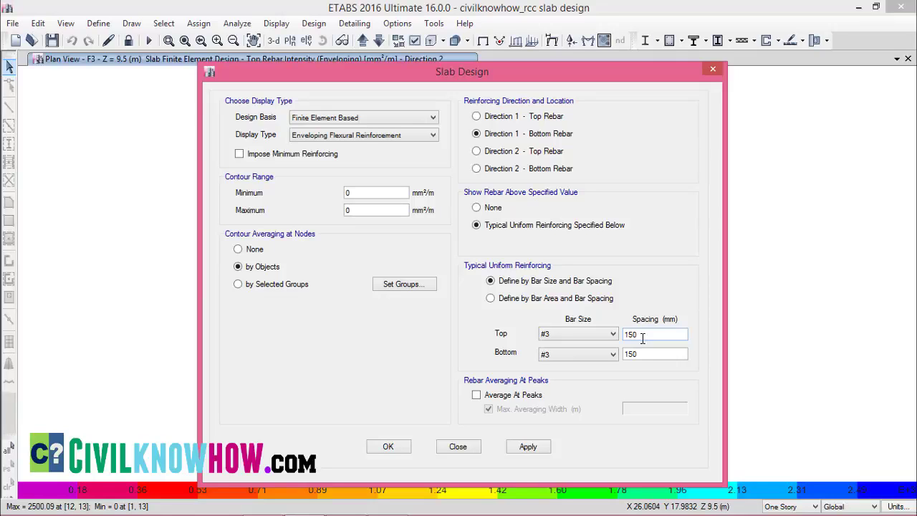
{"action": "left_click", "coordinate": [528, 446]}
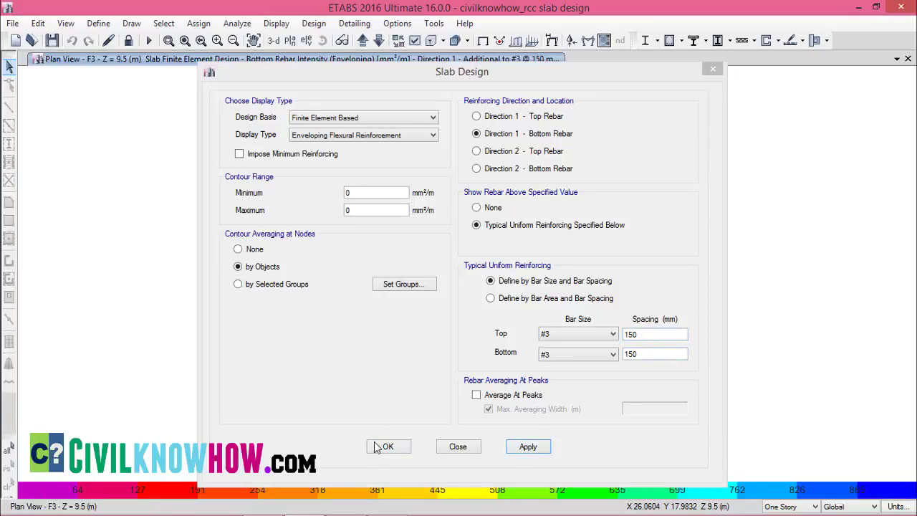
{"action": "left_click", "coordinate": [387, 446]}
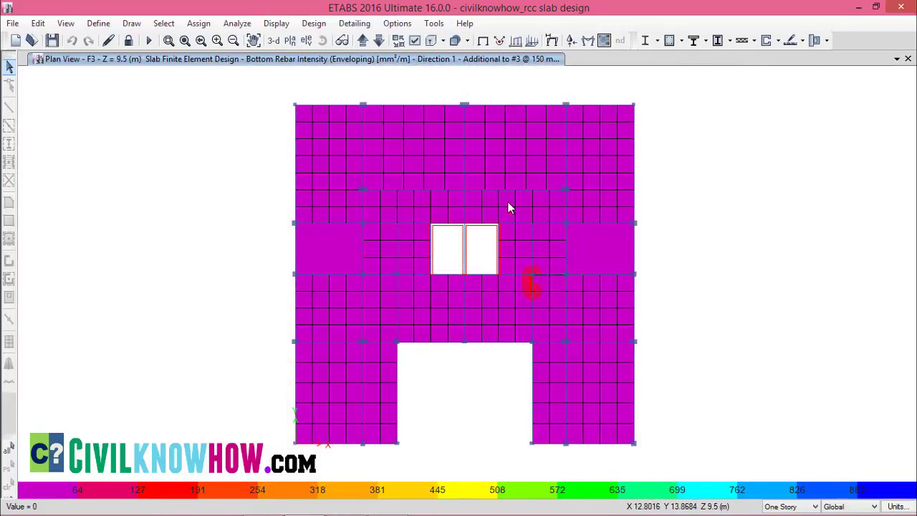